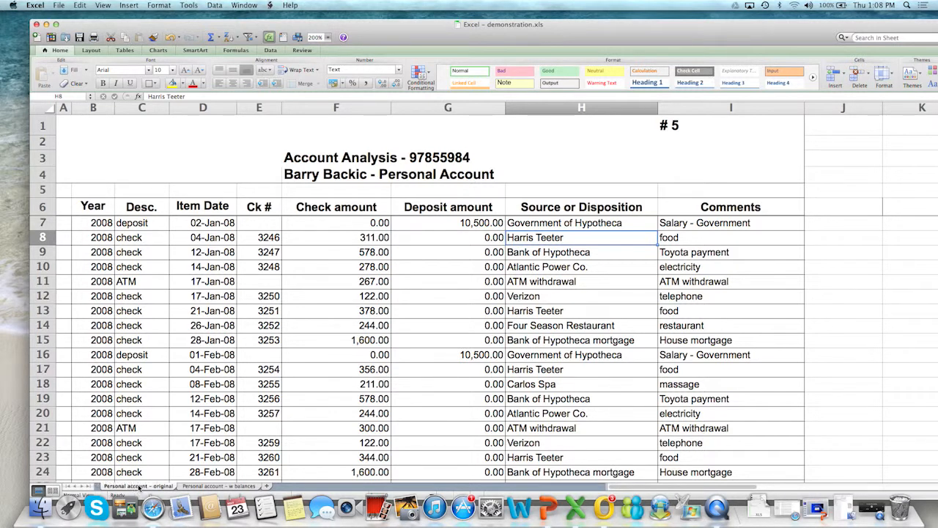
Create a copy of the "Personal account - original" sheet at the end of the same workbook
{"action": "right_click", "coordinate": [139, 487]}
{"action": "left_click", "coordinate": [139, 487]}
{"action": "right_click", "coordinate": [140, 487]}
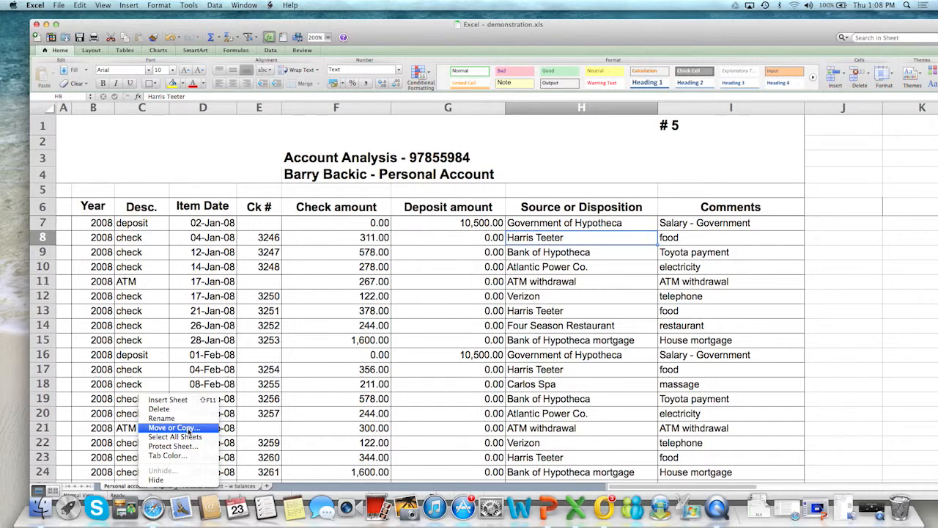
{"action": "left_click", "coordinate": [188, 431]}
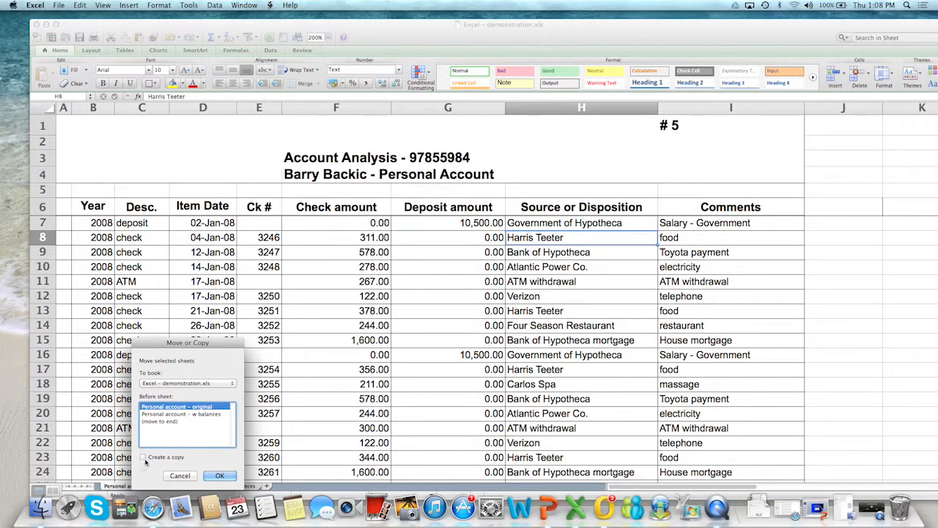
{"action": "left_click", "coordinate": [144, 457]}
{"action": "left_click", "coordinate": [155, 423]}
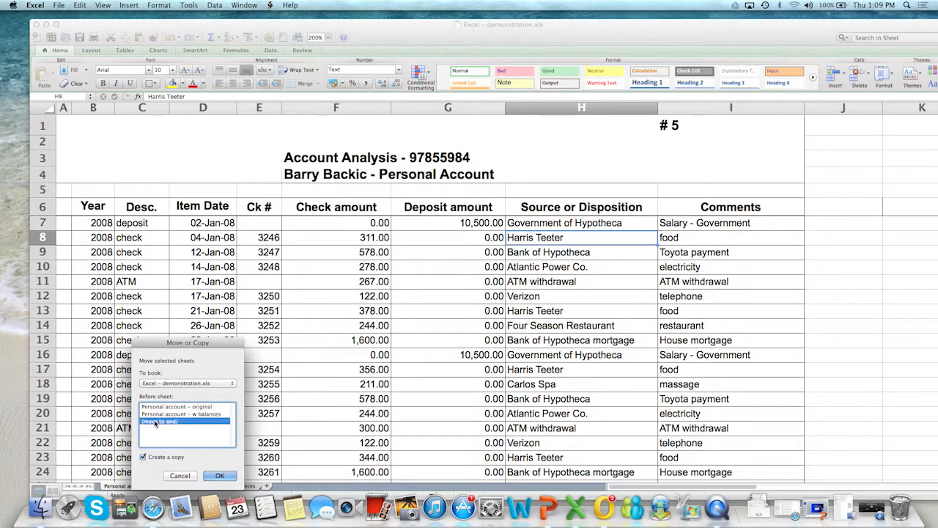
{"action": "left_click", "coordinate": [220, 476]}
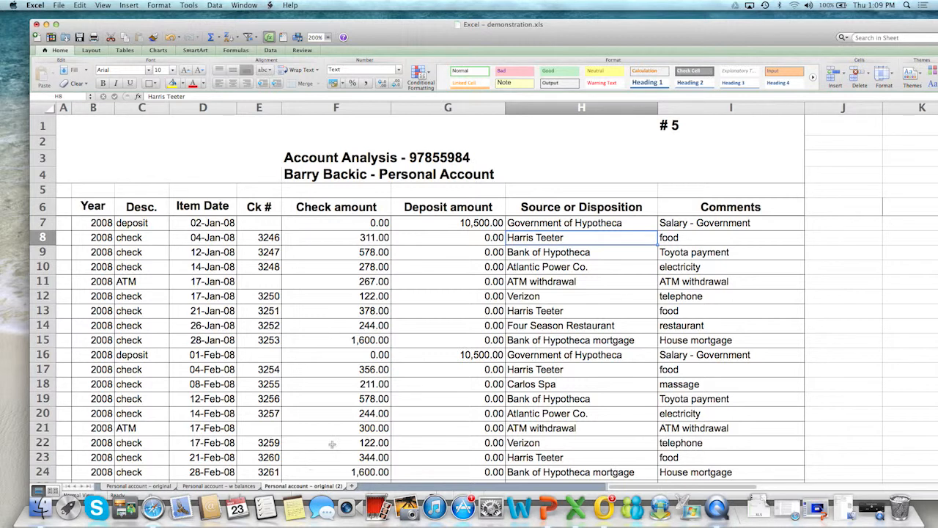
Rename the copied sheet "Personal account - original (2)" as "work copy"
{"action": "right_click", "coordinate": [323, 487]}
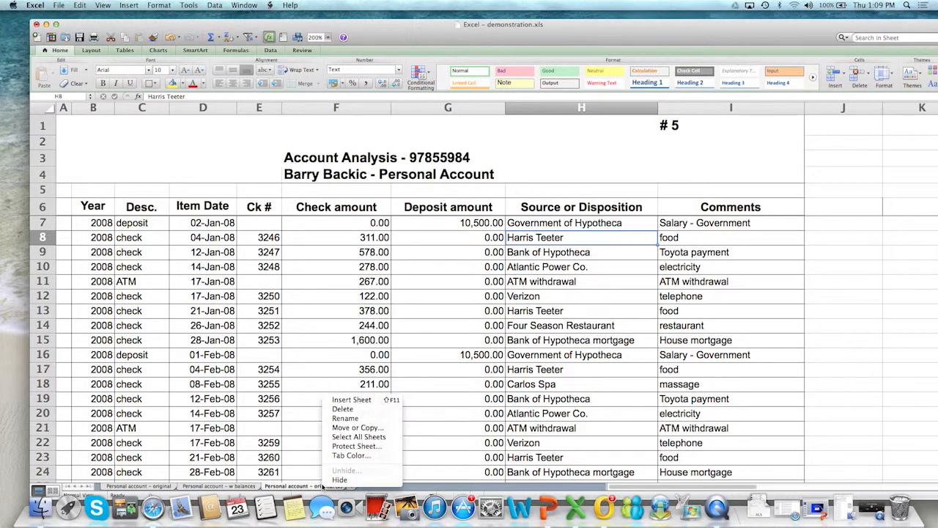
{"action": "left_click", "coordinate": [358, 418]}
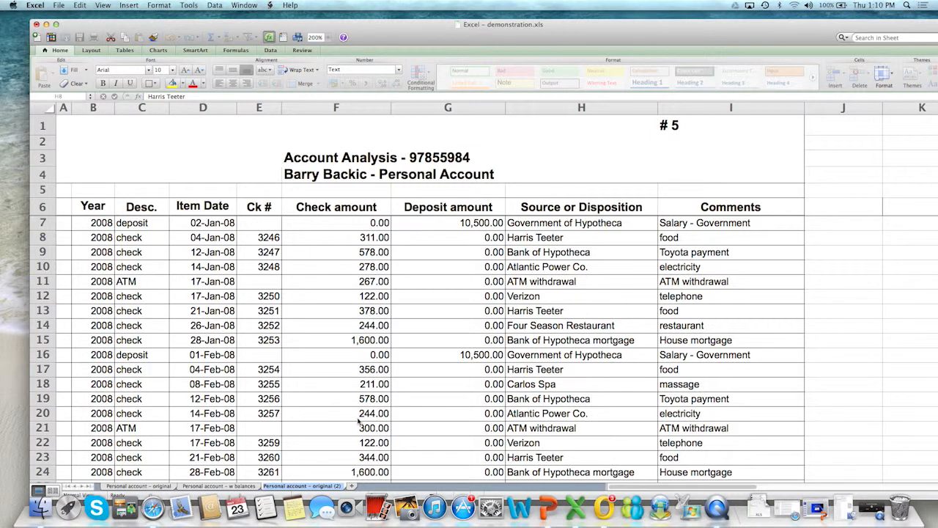
{"action": "type", "text": "wo"}
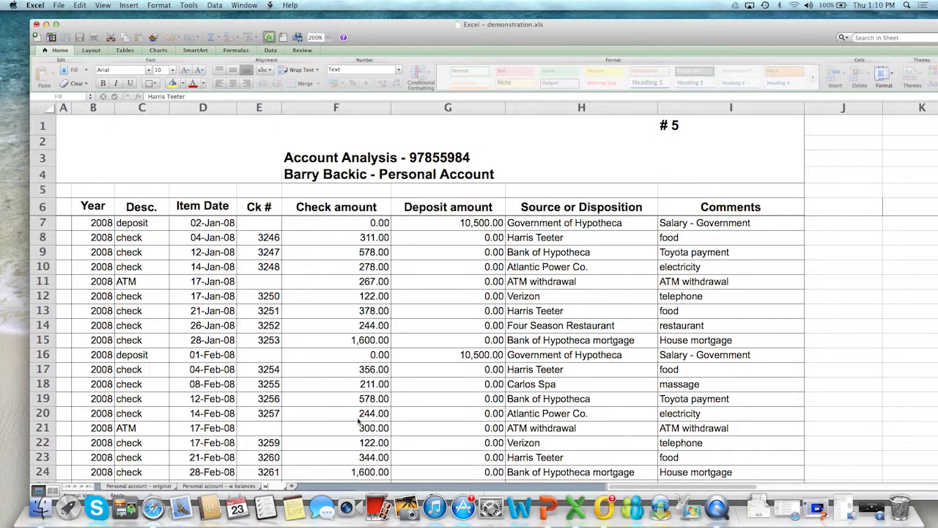
{"action": "type", "text": "rk copy"}
{"action": "left_click", "coordinate": [324, 356]}
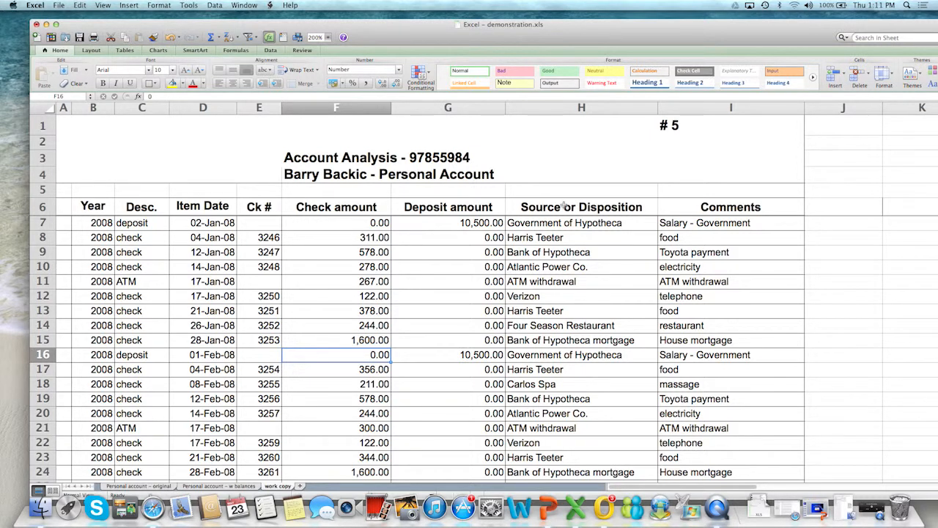
Sort the transactions on the work copy sheet in ascending order by Source or Disposition and look through the sorted rows
{"action": "left_click", "coordinate": [564, 206]}
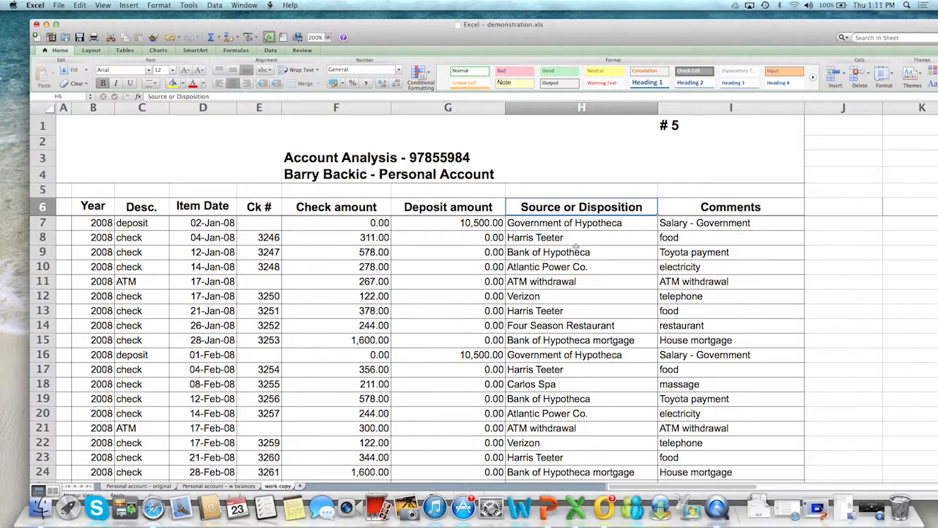
{"action": "left_click", "coordinate": [232, 44]}
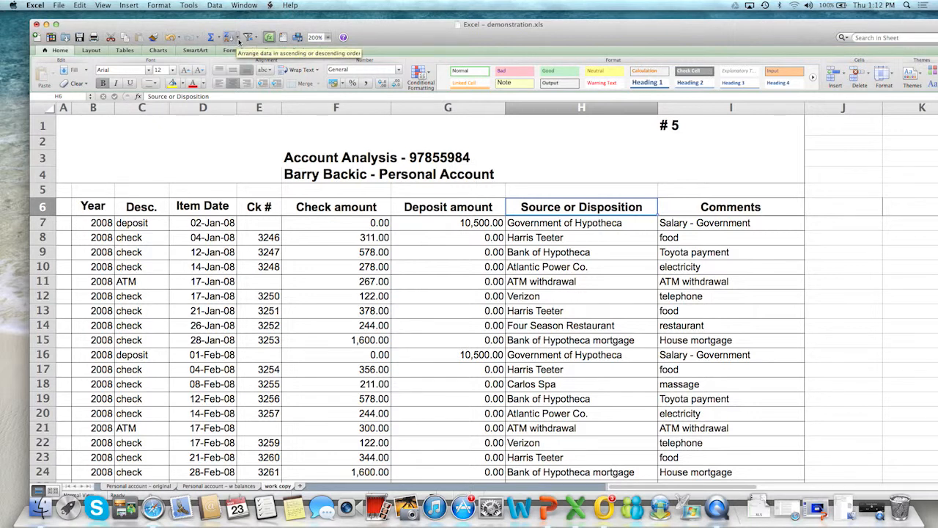
{"action": "left_click", "coordinate": [239, 40]}
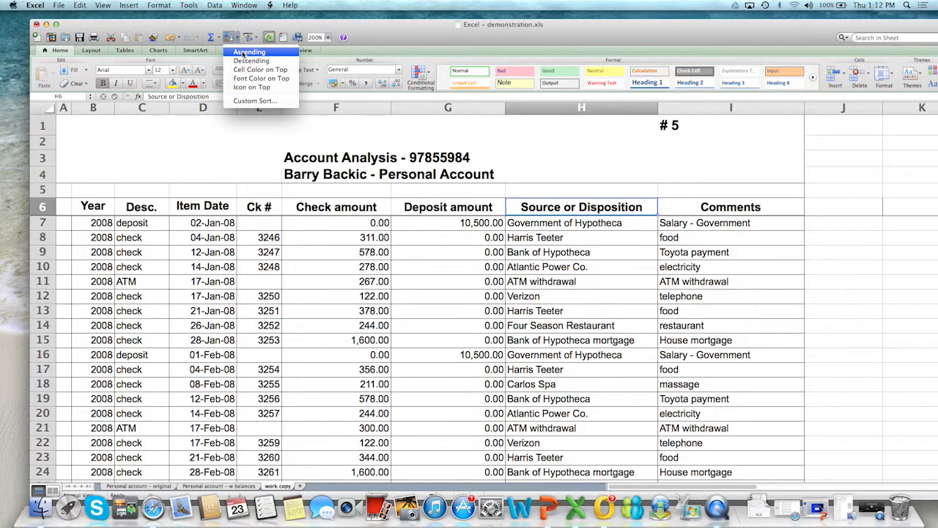
{"action": "left_click", "coordinate": [243, 53]}
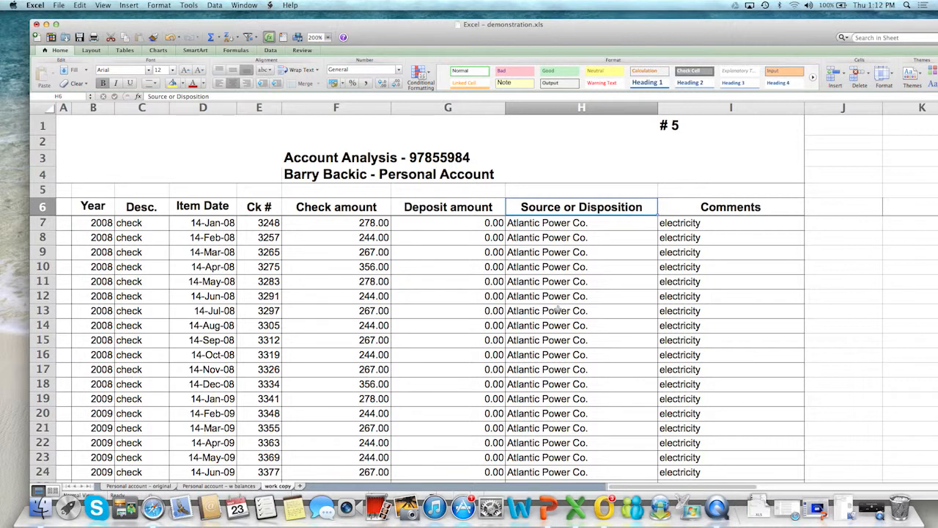
{"action": "scroll", "coordinate": [574, 294], "scroll_direction": "down", "scroll_amount": 3}
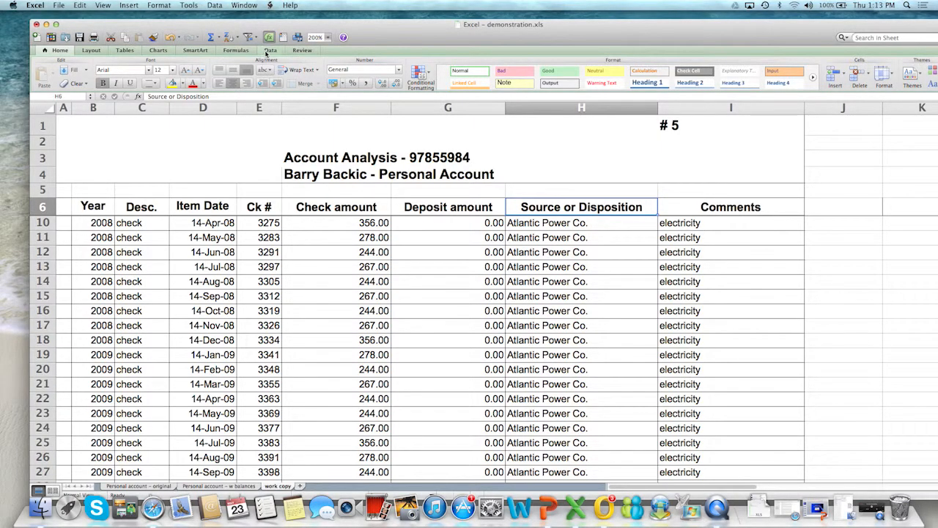
Bring up the data tools for working with the sorted transactions
{"action": "left_click", "coordinate": [271, 50]}
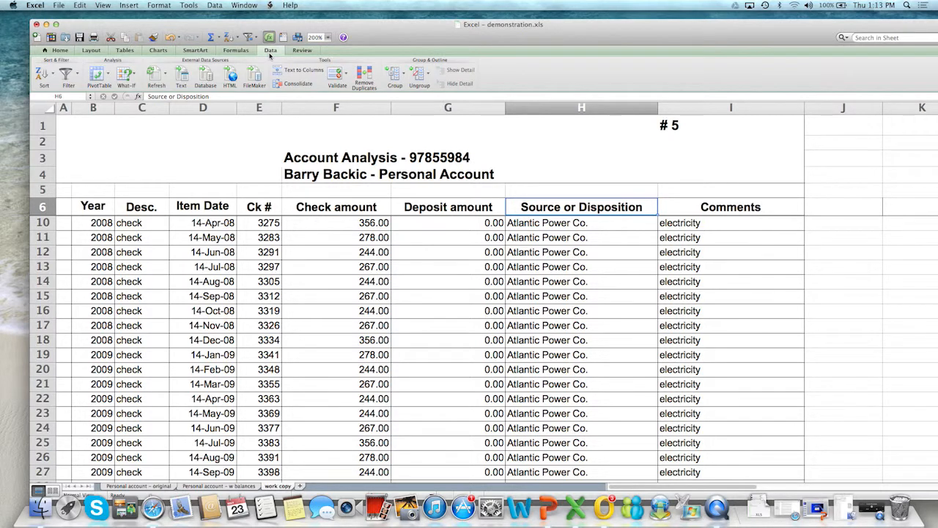
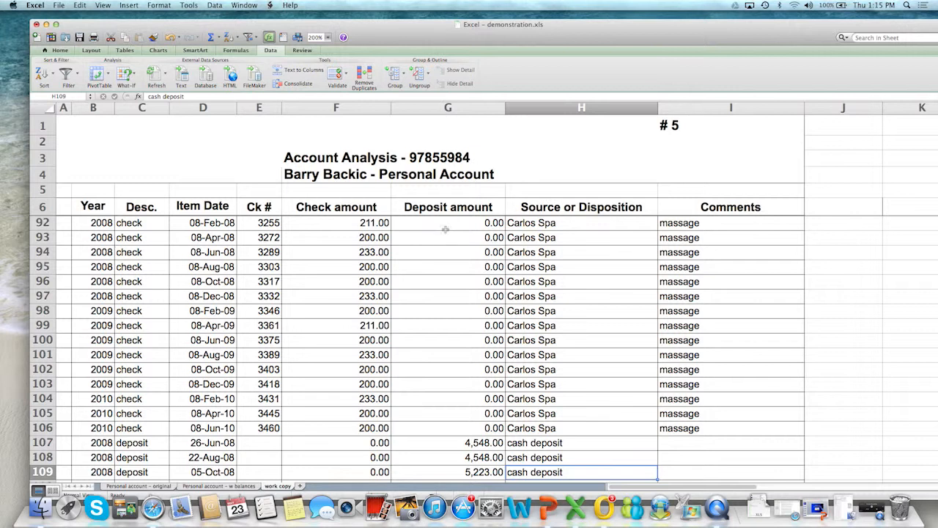
Check the sums of the whole Check amount column, the Carlos Spa check amounts in rows 92 to 106, and the Deposit amount column
{"action": "left_click", "coordinate": [346, 107]}
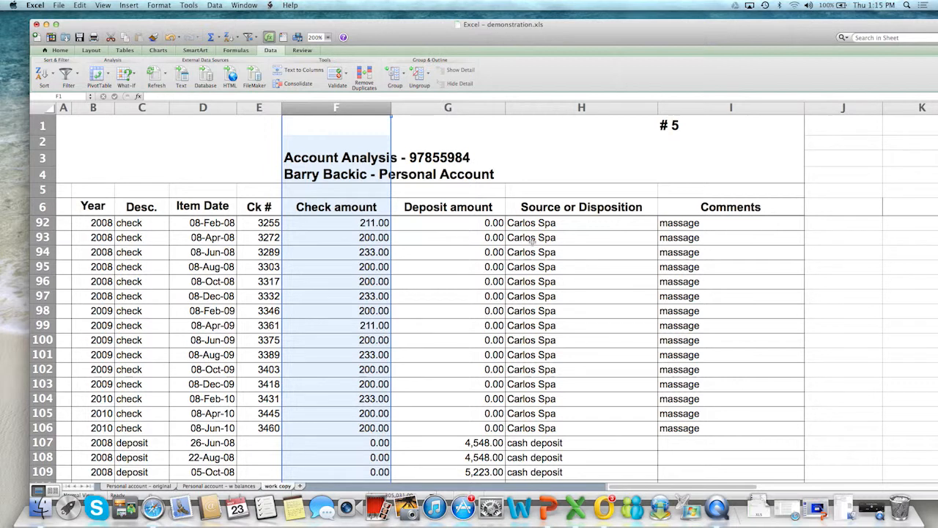
{"action": "left_click_drag", "start_coordinate": [519, 224], "coordinate": [516, 426]}
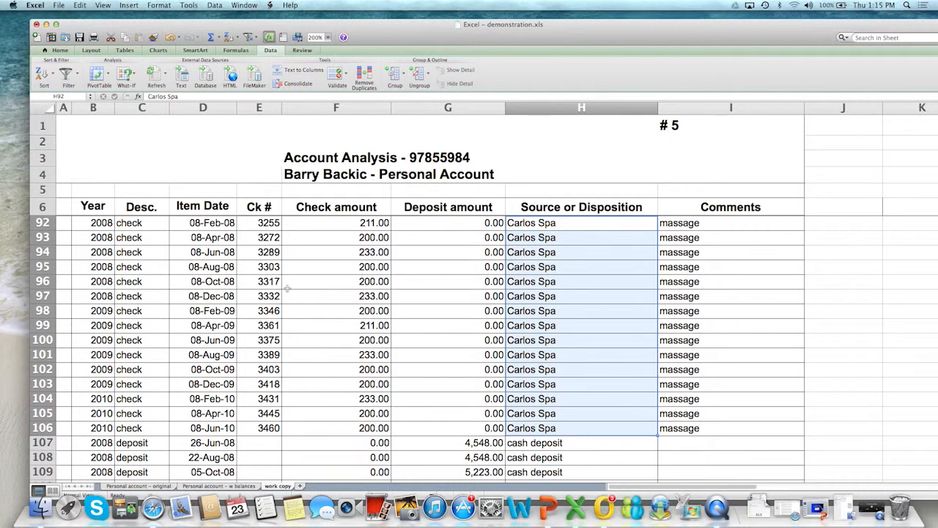
{"action": "left_click_drag", "start_coordinate": [342, 223], "coordinate": [333, 422]}
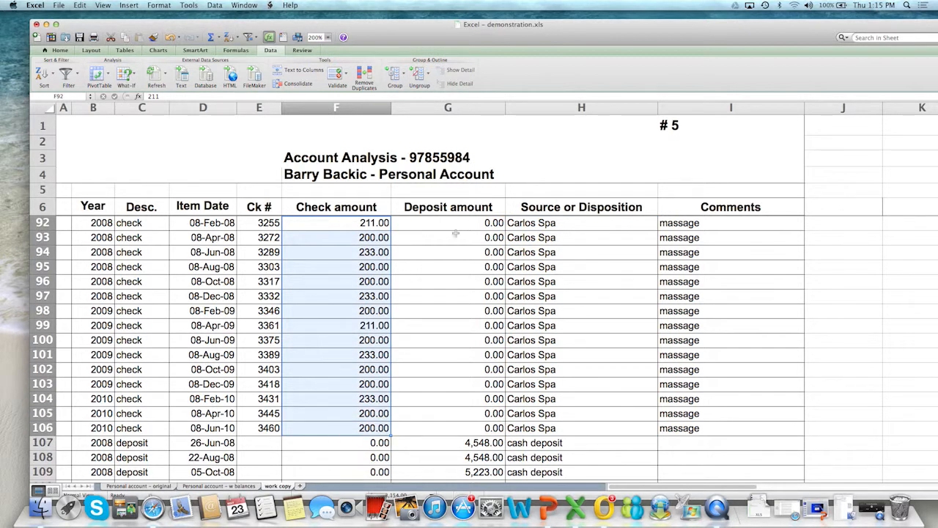
{"action": "left_click", "coordinate": [439, 107]}
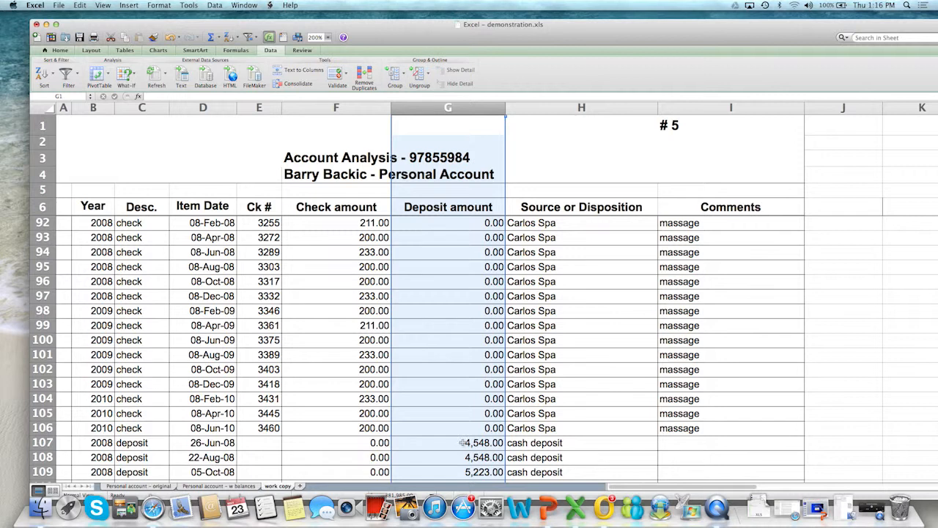
Look through the cash deposit transactions and the sources listed below them
{"action": "scroll", "coordinate": [549, 356], "scroll_direction": "down", "scroll_amount": 2}
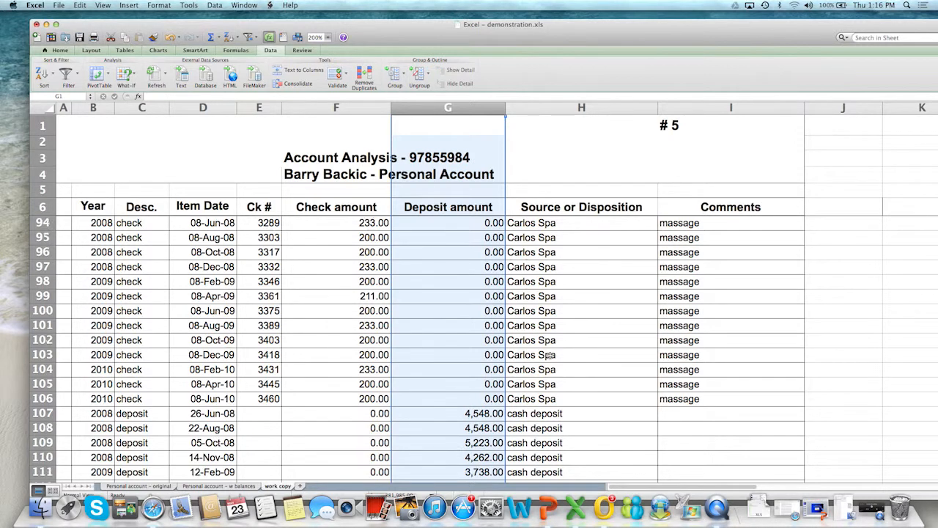
{"action": "scroll", "coordinate": [549, 355], "scroll_direction": "down", "scroll_amount": 10}
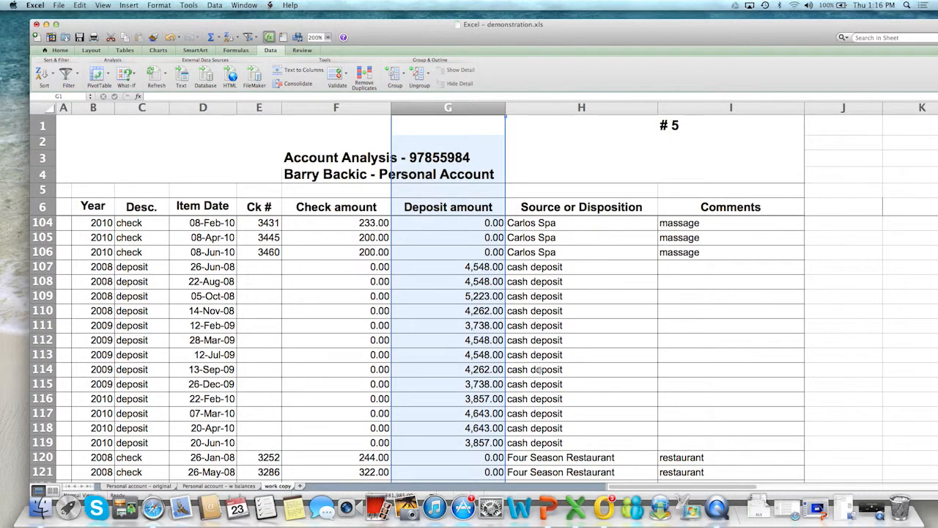
{"action": "scroll", "coordinate": [542, 366], "scroll_direction": "down", "scroll_amount": 12}
{"action": "scroll", "coordinate": [541, 369], "scroll_direction": "down", "scroll_amount": 10}
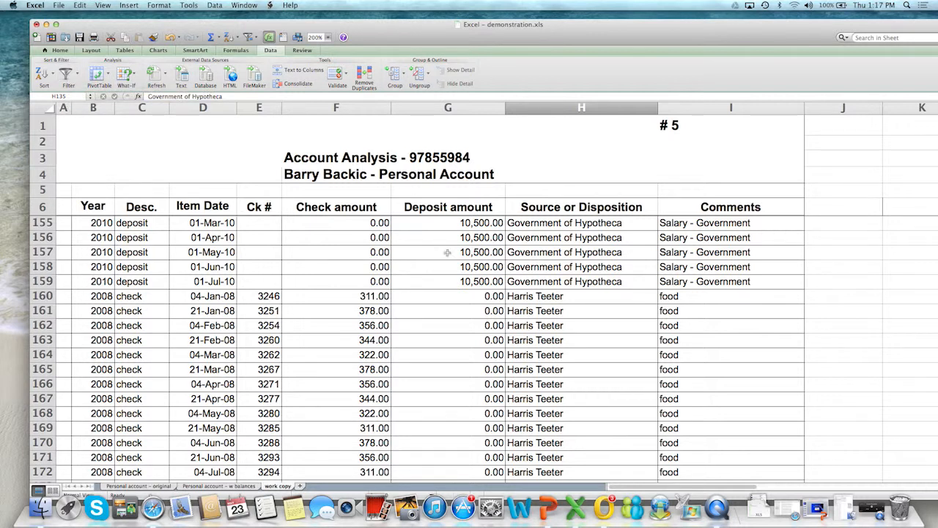
Turn on filtering for the transaction table's header row 6
{"action": "left_click", "coordinate": [536, 206]}
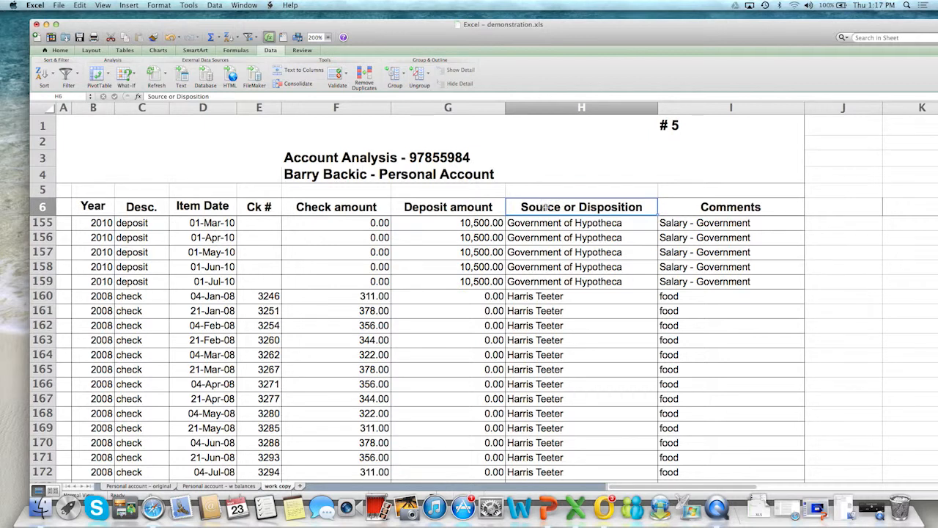
{"action": "left_click", "coordinate": [470, 209]}
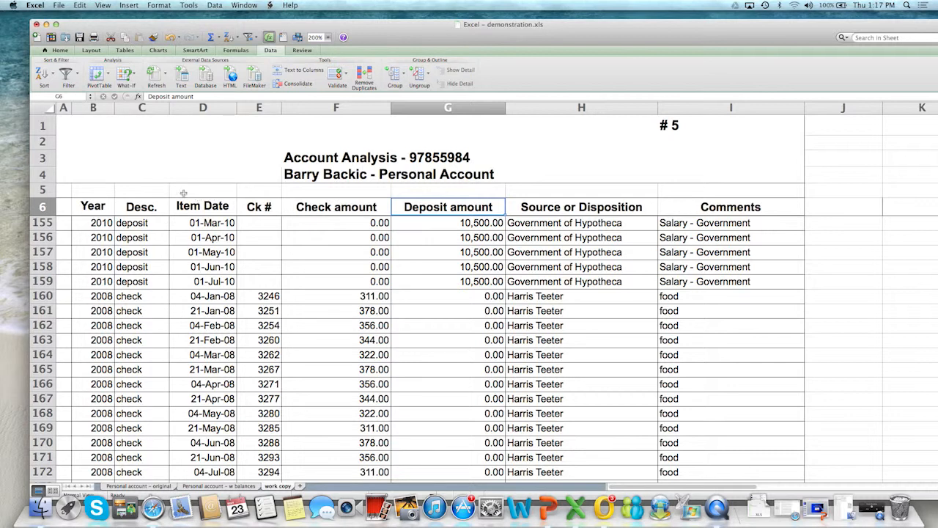
{"action": "left_click", "coordinate": [65, 74]}
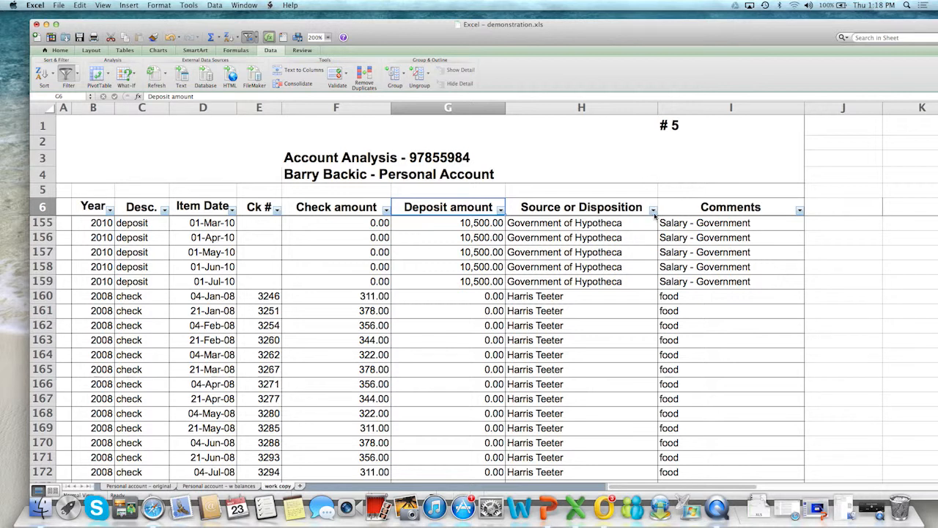
Examine the full list of values offered by the Source or Disposition filter
{"action": "left_click", "coordinate": [653, 211]}
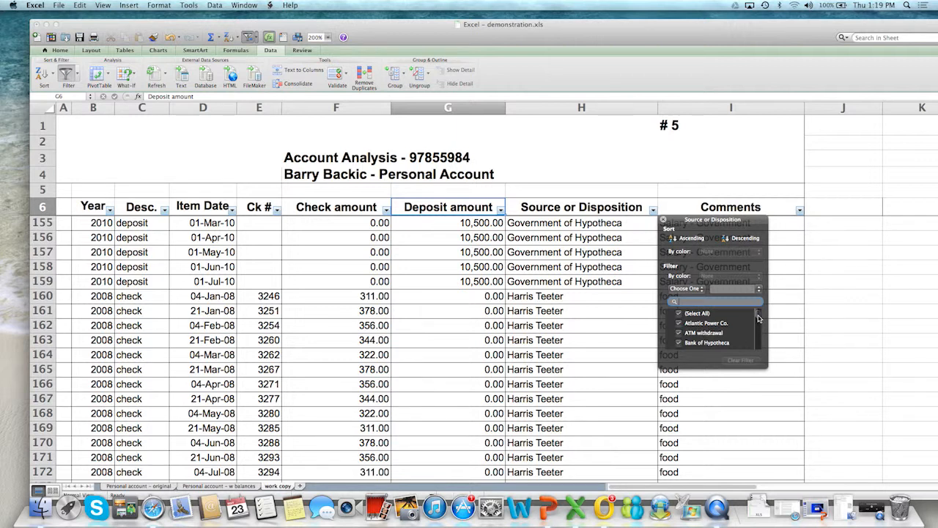
{"action": "scroll", "coordinate": [759, 318], "scroll_direction": "down", "scroll_amount": 1}
{"action": "scroll", "coordinate": [758, 319], "scroll_direction": "down", "scroll_amount": 2}
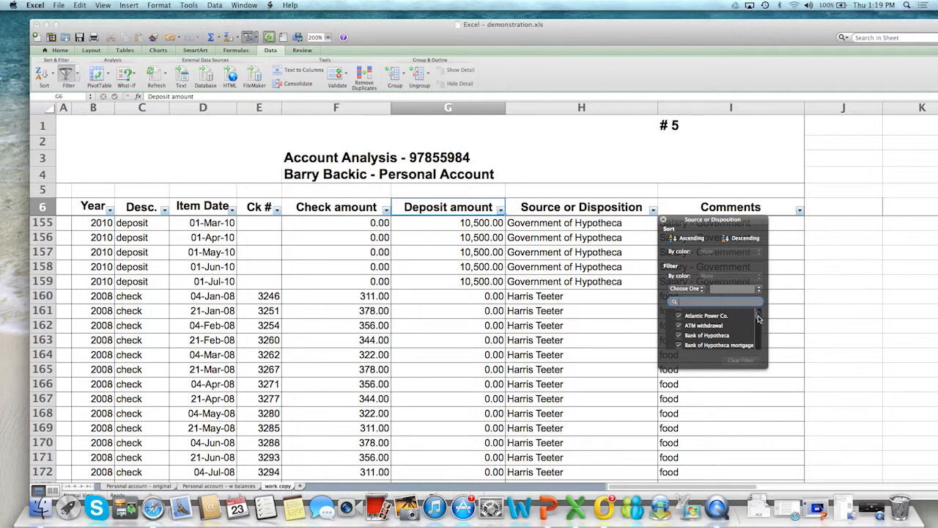
{"action": "scroll", "coordinate": [759, 321], "scroll_direction": "down", "scroll_amount": 1}
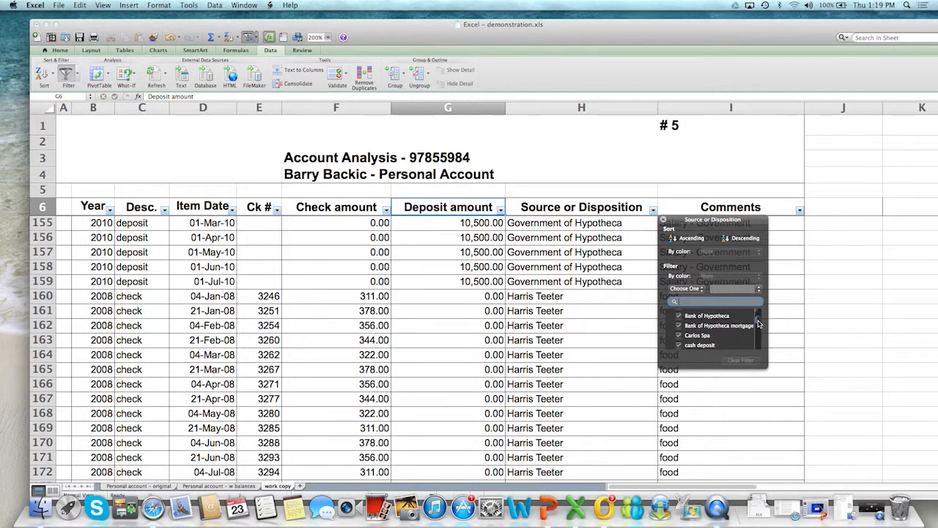
{"action": "scroll", "coordinate": [759, 326], "scroll_direction": "down", "scroll_amount": 2}
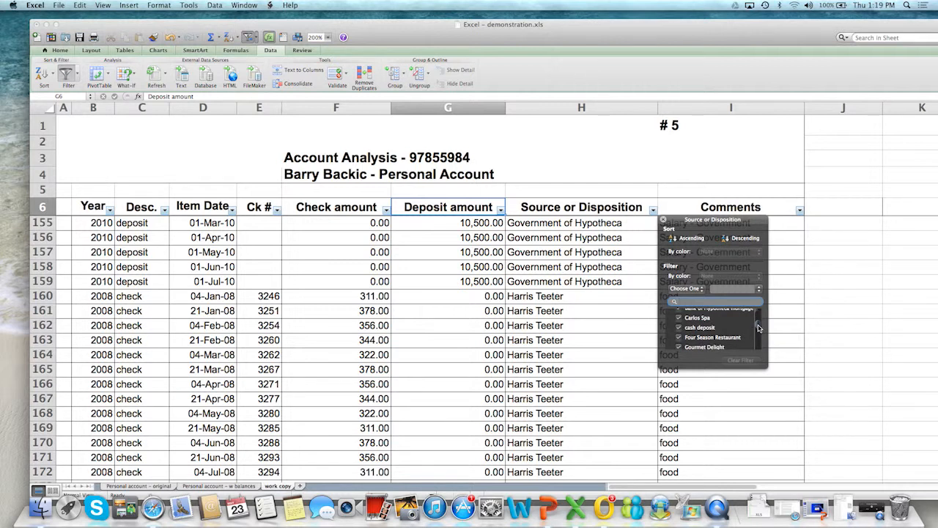
{"action": "scroll", "coordinate": [759, 330], "scroll_direction": "down", "scroll_amount": 3}
{"action": "scroll", "coordinate": [759, 334], "scroll_direction": "down", "scroll_amount": 4}
{"action": "scroll", "coordinate": [759, 343], "scroll_direction": "down", "scroll_amount": 3}
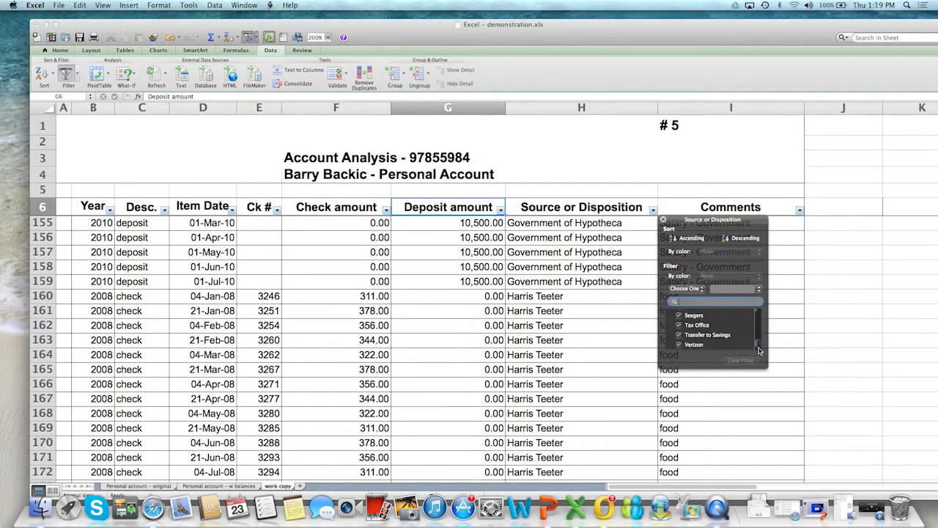
{"action": "left_click_drag", "start_coordinate": [759, 351], "coordinate": [760, 315]}
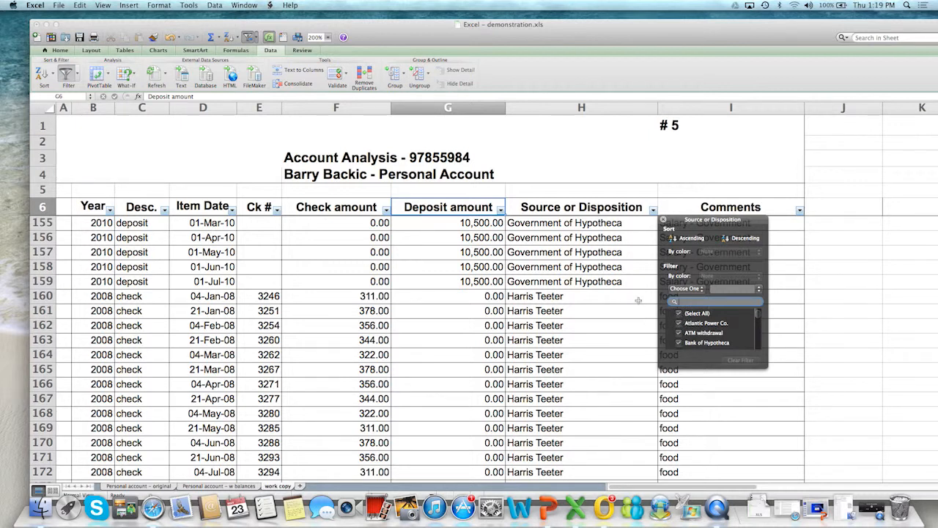
Filter the Source or Disposition column to show only cash deposit transactions
{"action": "left_click", "coordinate": [679, 313]}
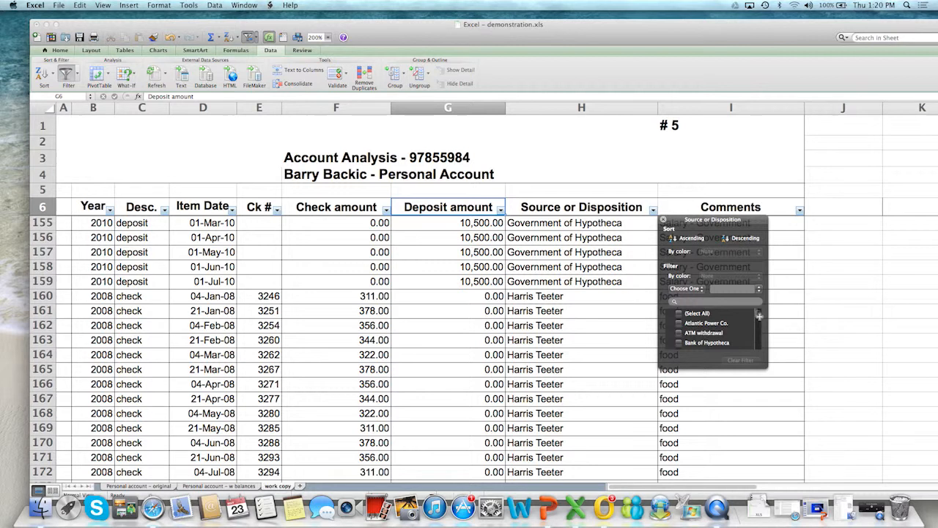
{"action": "scroll", "coordinate": [759, 317], "scroll_direction": "down", "scroll_amount": 1}
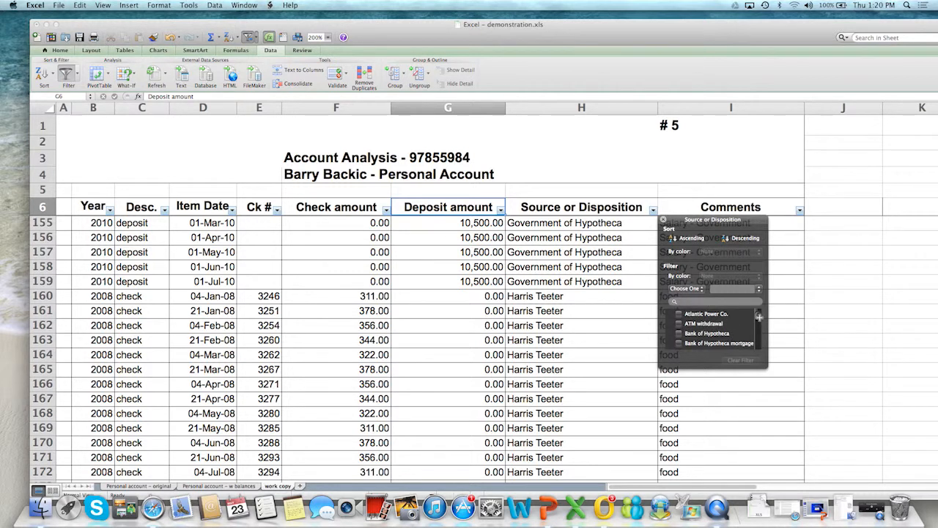
{"action": "scroll", "coordinate": [759, 317], "scroll_direction": "down", "scroll_amount": 2}
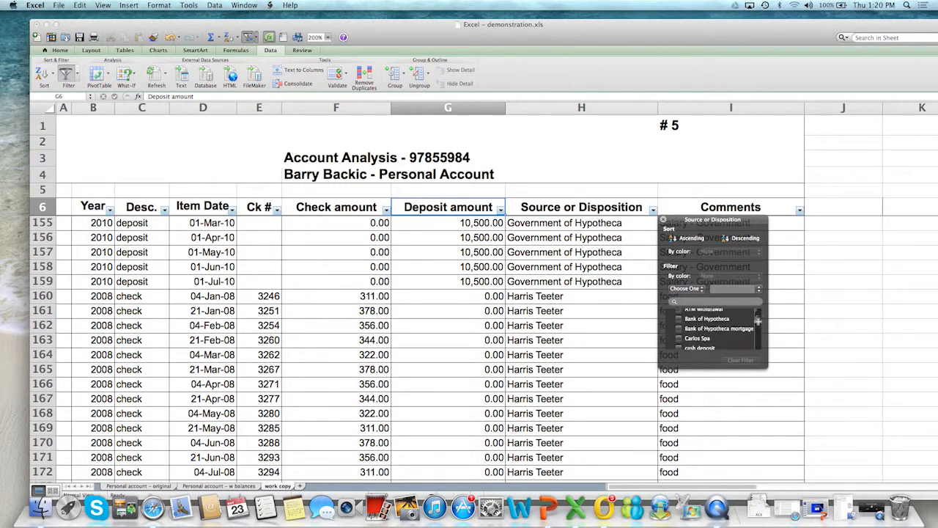
{"action": "scroll", "coordinate": [759, 322], "scroll_direction": "down", "scroll_amount": 2}
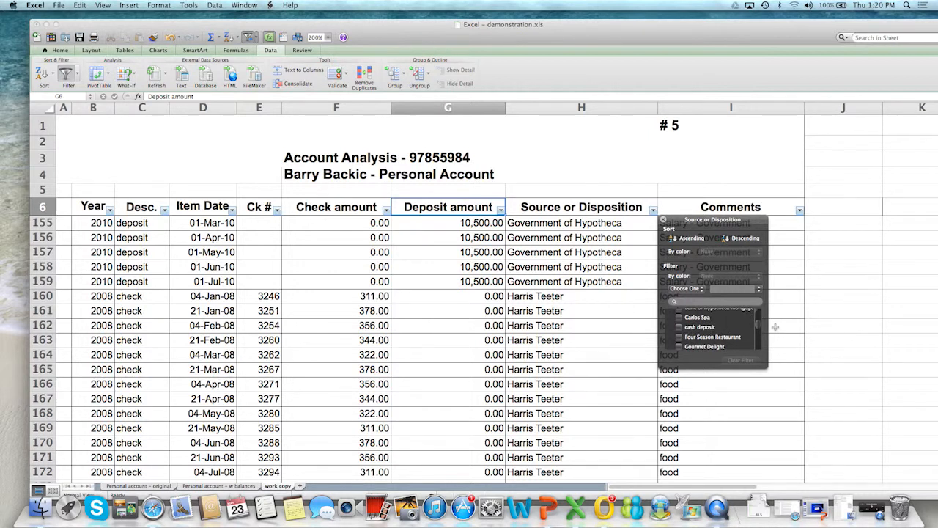
{"action": "left_click", "coordinate": [680, 336]}
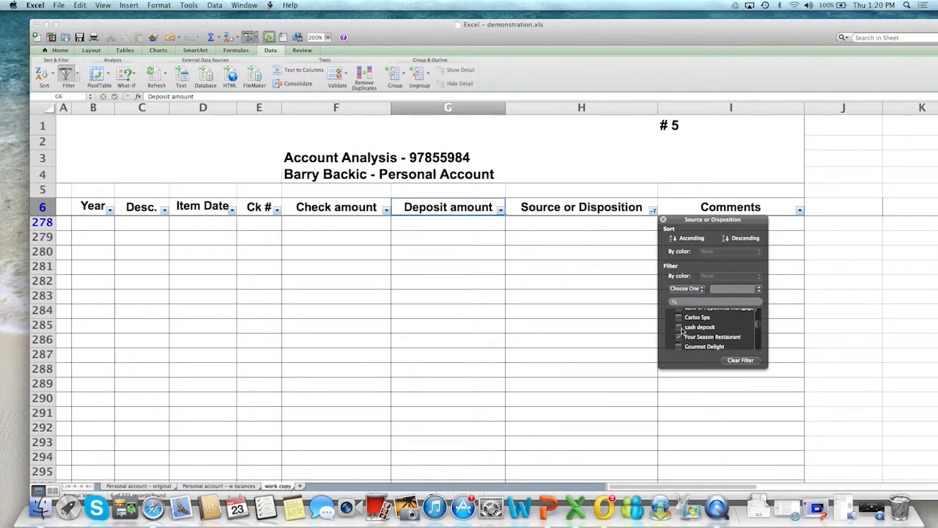
{"action": "left_click", "coordinate": [680, 327]}
{"action": "left_click", "coordinate": [678, 338]}
{"action": "scroll", "coordinate": [617, 397], "scroll_direction": "up", "scroll_amount": 5}
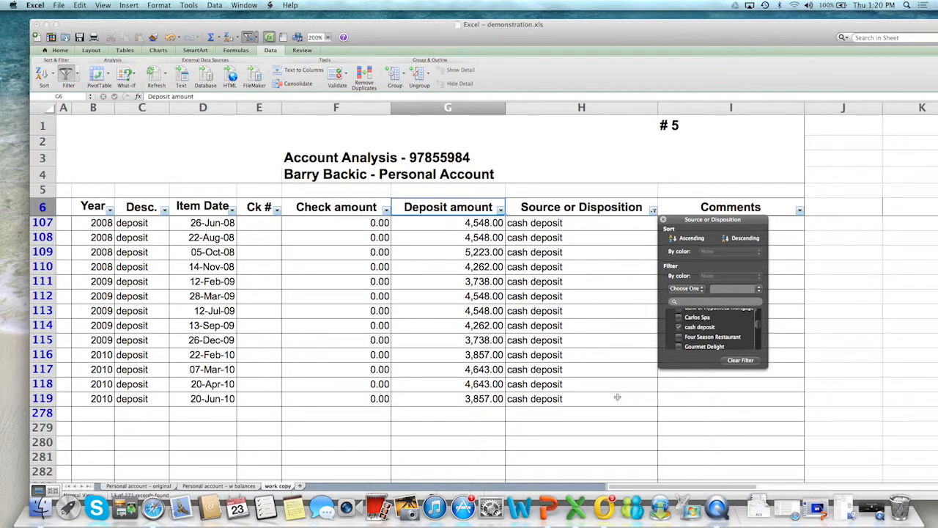
Review the filtered cash deposits and change the Source or Disposition filter to show only Carlos Spa
{"action": "scroll", "coordinate": [615, 419], "scroll_direction": "down", "scroll_amount": 2}
{"action": "scroll", "coordinate": [615, 419], "scroll_direction": "down", "scroll_amount": 10}
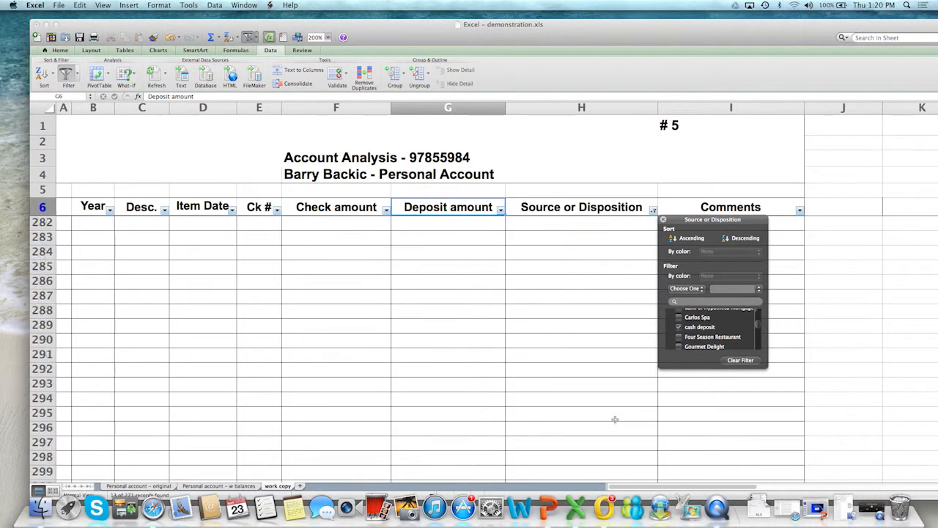
{"action": "scroll", "coordinate": [615, 419], "scroll_direction": "up", "scroll_amount": 10}
{"action": "scroll", "coordinate": [615, 419], "scroll_direction": "up", "scroll_amount": 1}
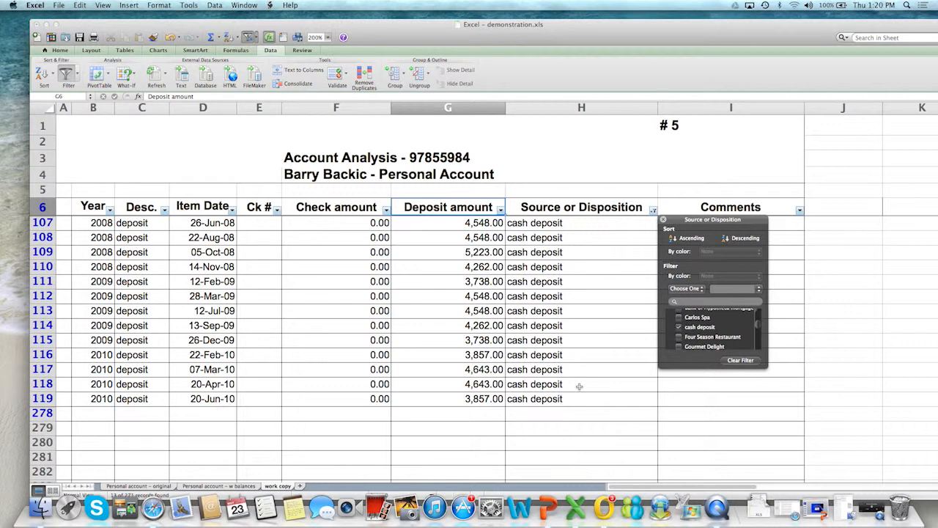
{"action": "scroll", "coordinate": [322, 330], "scroll_direction": "down", "scroll_amount": 10}
{"action": "scroll", "coordinate": [297, 293], "scroll_direction": "up", "scroll_amount": 5}
{"action": "mouse_move", "coordinate": [761, 331]}
{"action": "left_mouse_down"}
{"action": "mouse_move", "coordinate": [760, 347]}
{"action": "mouse_move", "coordinate": [757, 330]}
{"action": "left_mouse_up"}
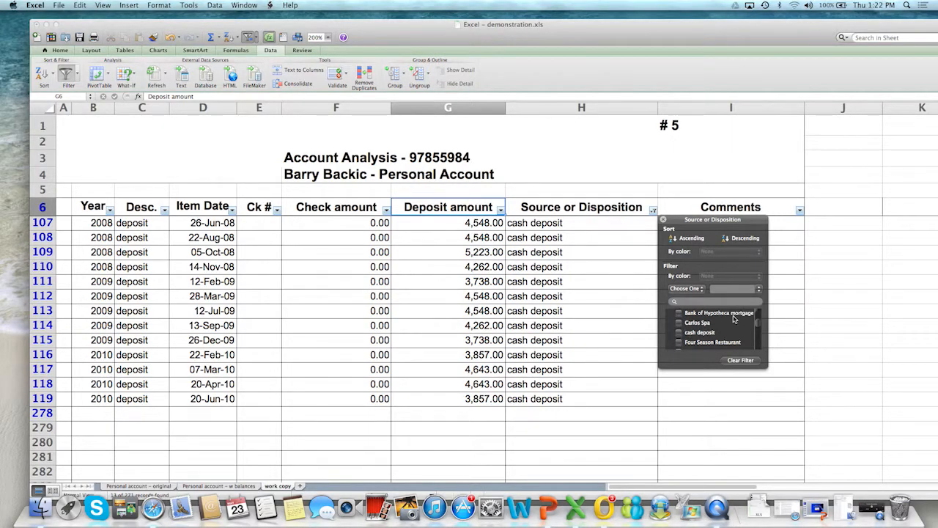
{"action": "left_click", "coordinate": [680, 332]}
{"action": "left_click", "coordinate": [680, 323]}
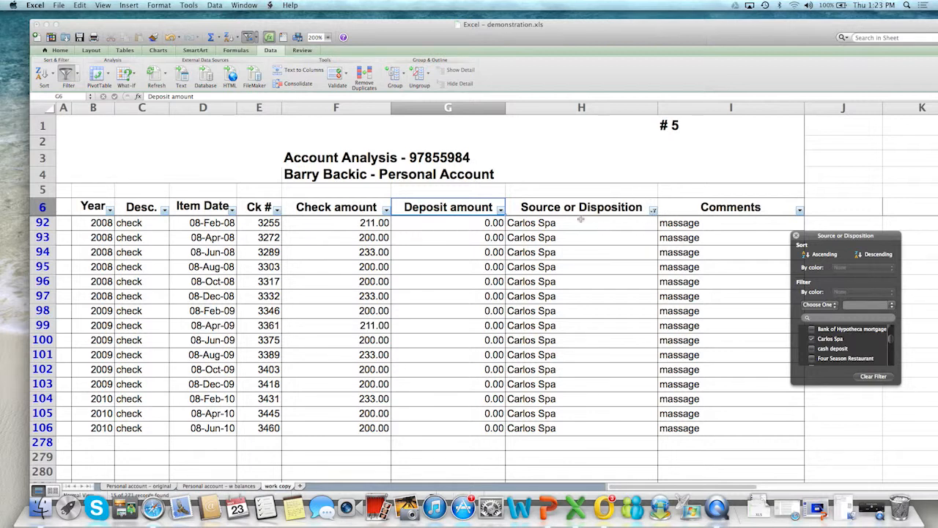
Select all values again in the Source or Disposition filter and turn filtering off for the table
{"action": "left_click", "coordinate": [654, 212]}
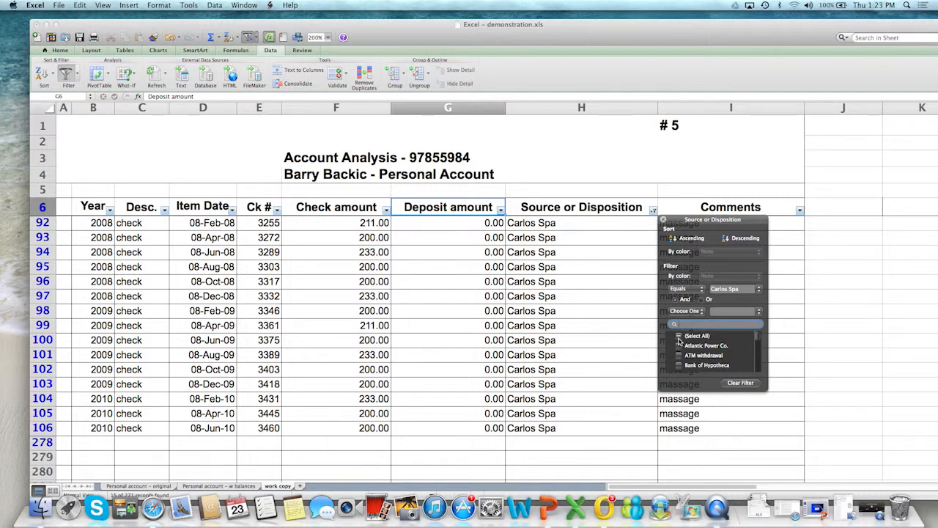
{"action": "left_click", "coordinate": [678, 337]}
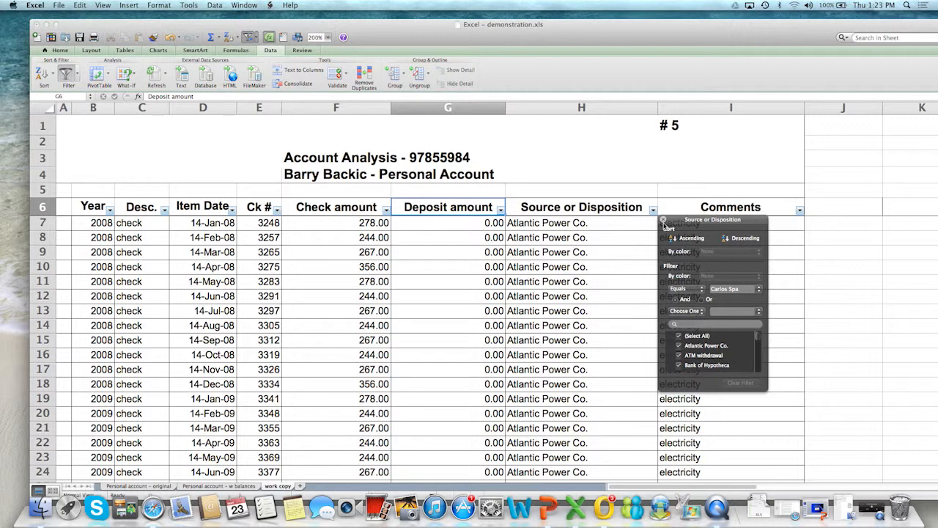
{"action": "left_click", "coordinate": [630, 242]}
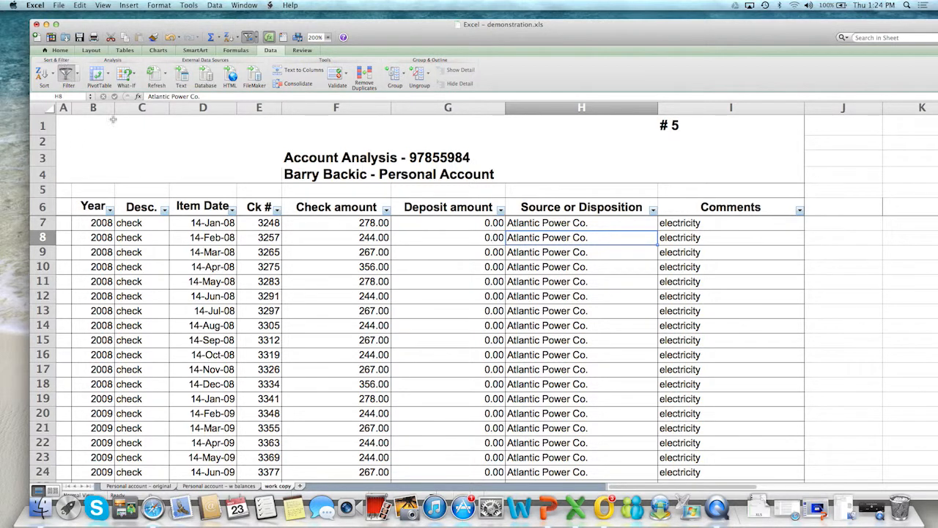
{"action": "left_click", "coordinate": [65, 76]}
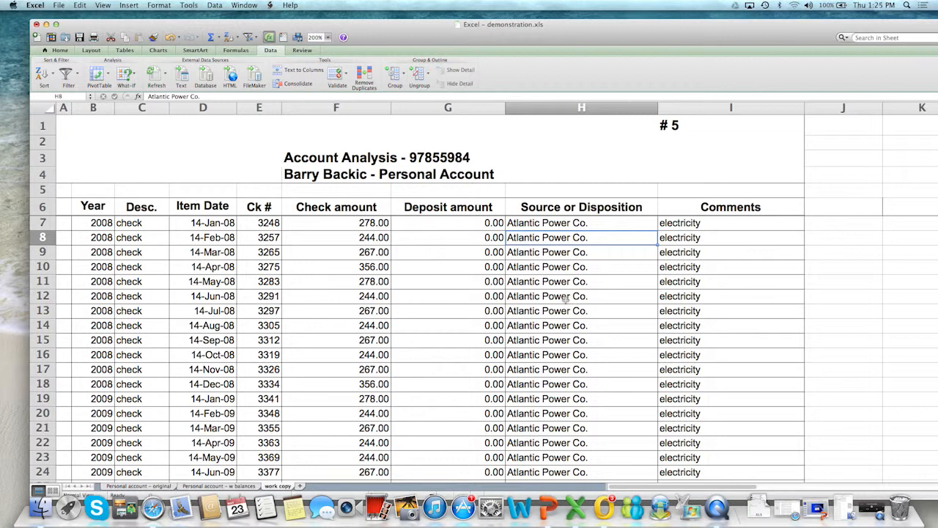
Look through the unfiltered transactions on the work copy sheet, sorted by source
{"action": "scroll", "coordinate": [565, 298], "scroll_direction": "down", "scroll_amount": 2}
{"action": "scroll", "coordinate": [566, 298], "scroll_direction": "down", "scroll_amount": 7}
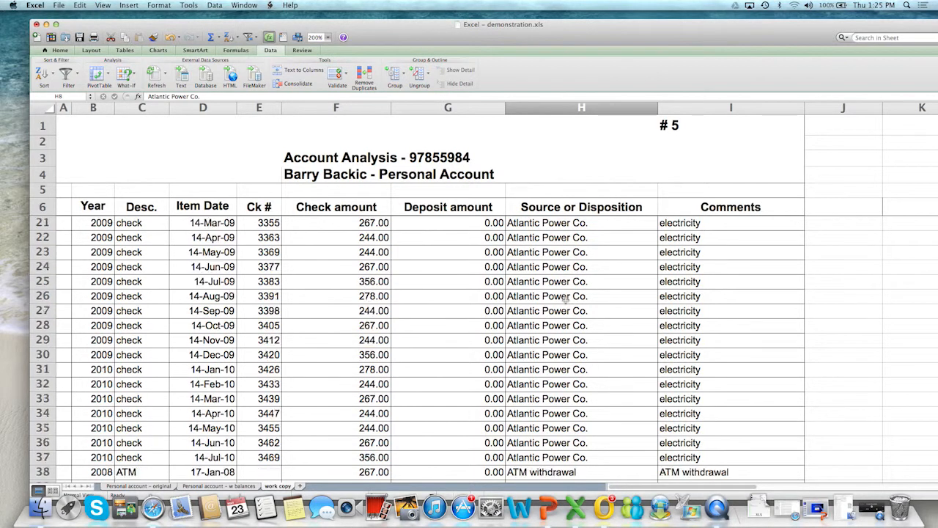
{"action": "scroll", "coordinate": [566, 298], "scroll_direction": "down", "scroll_amount": 6}
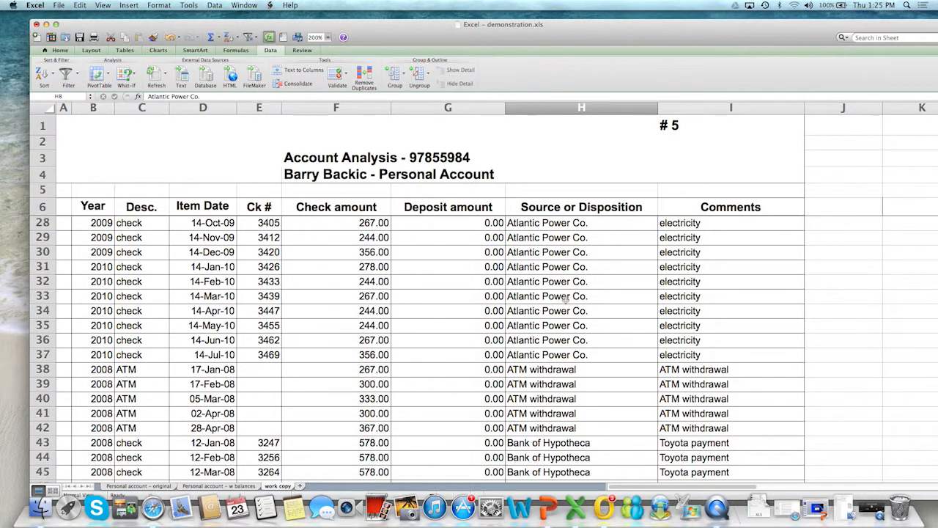
{"action": "scroll", "coordinate": [566, 298], "scroll_direction": "up", "scroll_amount": 5}
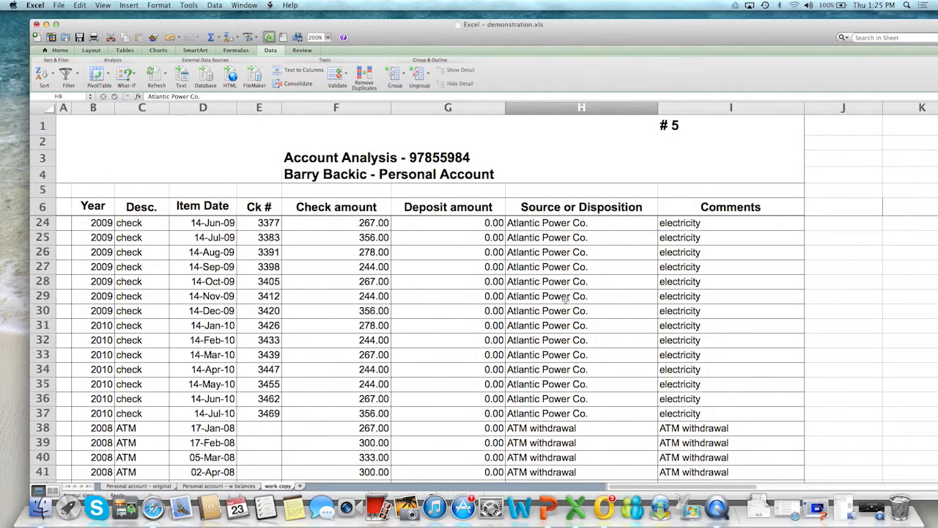
{"action": "scroll", "coordinate": [566, 299], "scroll_direction": "up", "scroll_amount": 16}
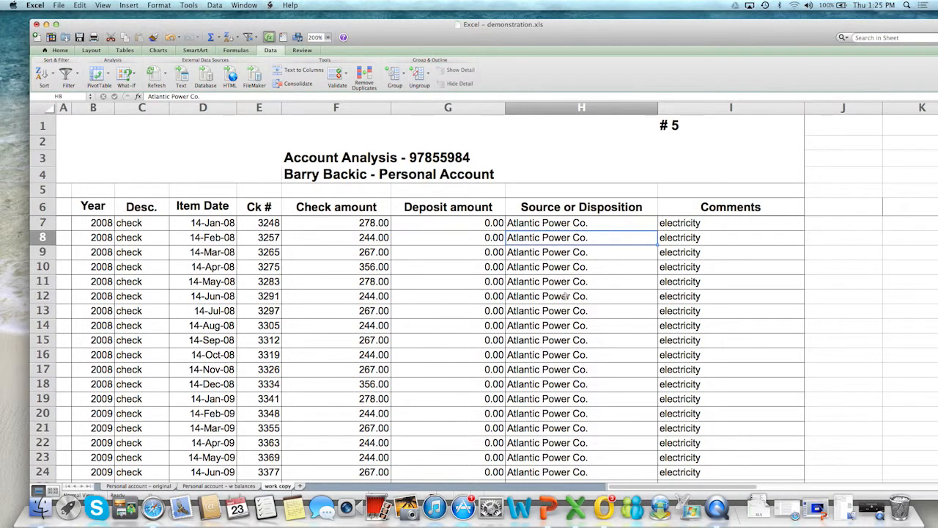
{"action": "scroll", "coordinate": [566, 296], "scroll_direction": "down", "scroll_amount": 20}
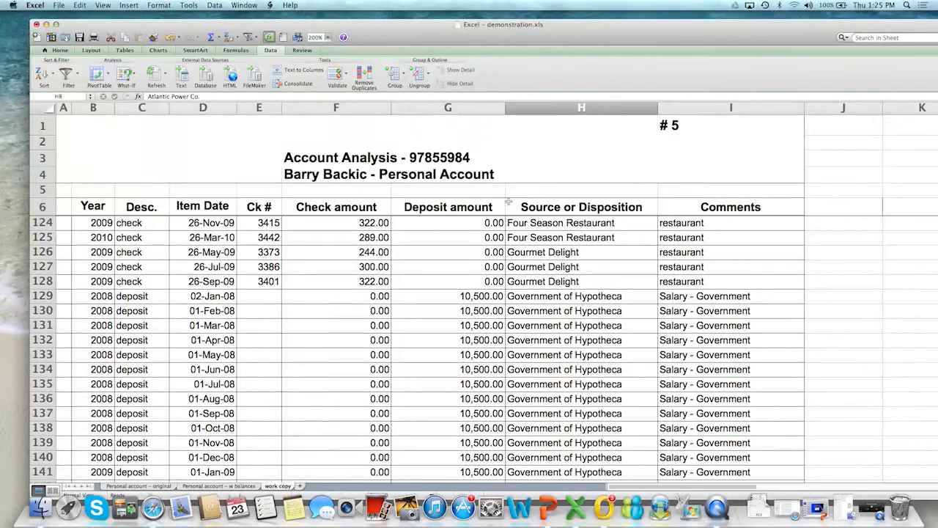
Set up subtotals for the transaction table that use Sum at each change in Source or Disposition
{"action": "left_click", "coordinate": [214, 6]}
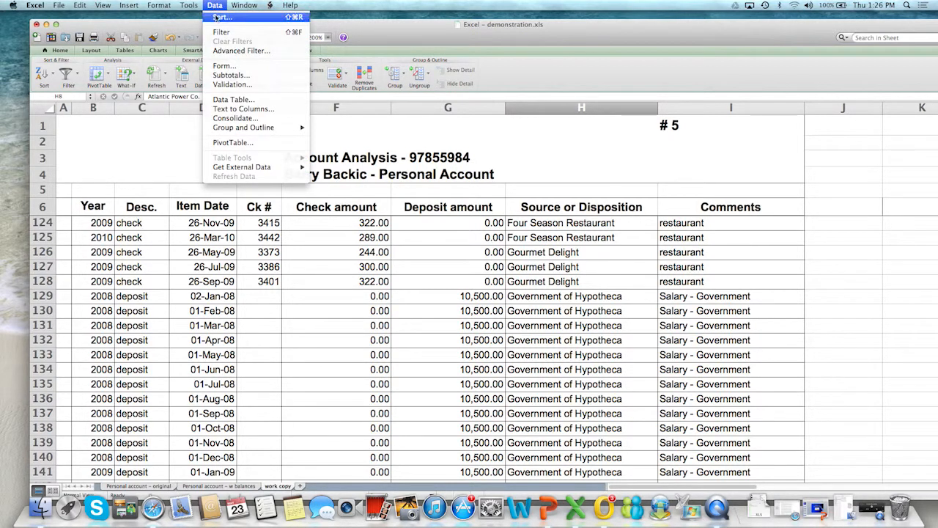
{"action": "left_click", "coordinate": [230, 76]}
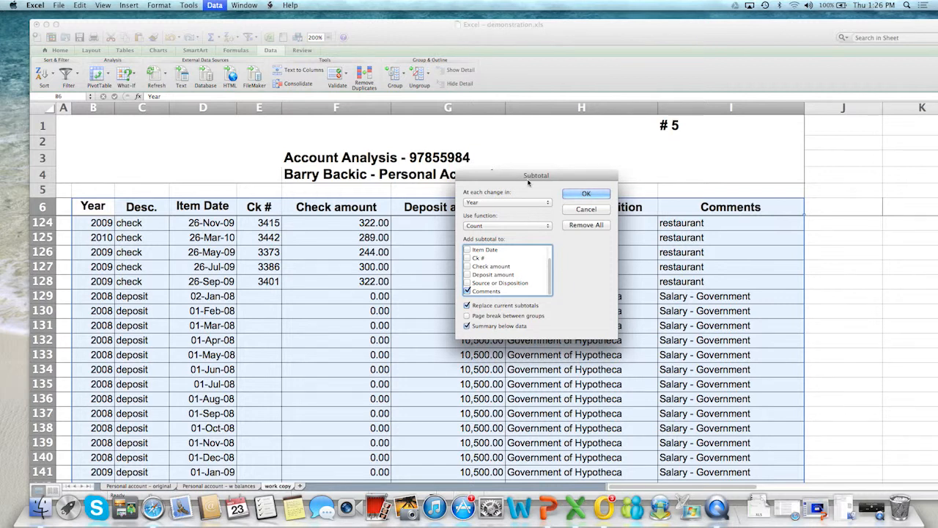
{"action": "left_click_drag", "start_coordinate": [528, 182], "coordinate": [686, 147]}
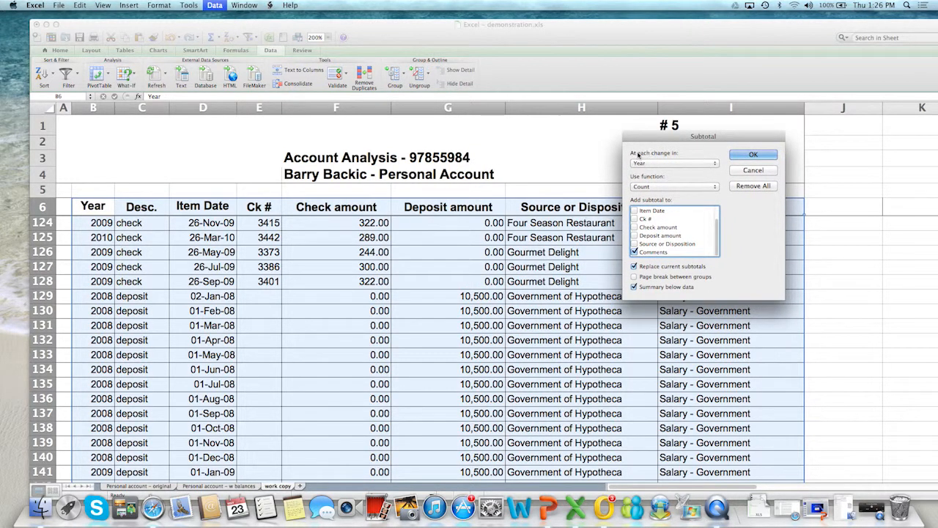
{"action": "left_click", "coordinate": [714, 163]}
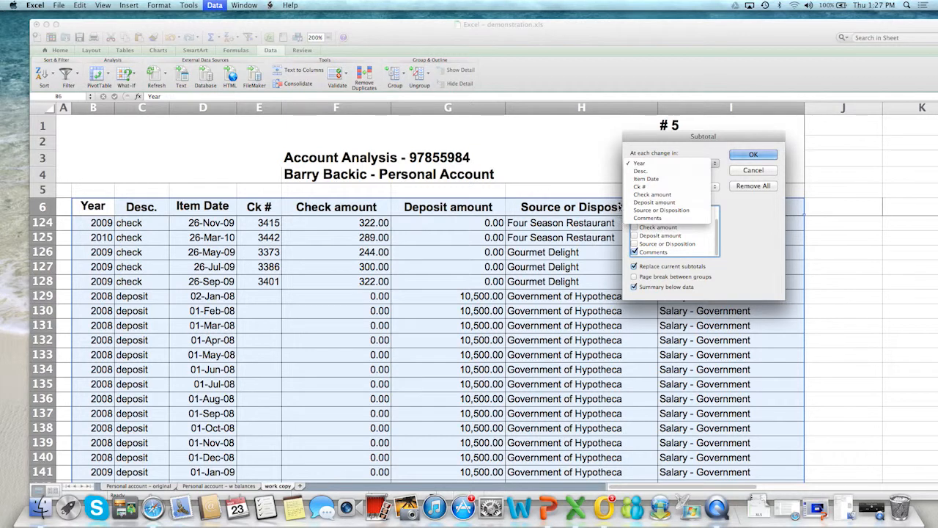
{"action": "left_click", "coordinate": [643, 211]}
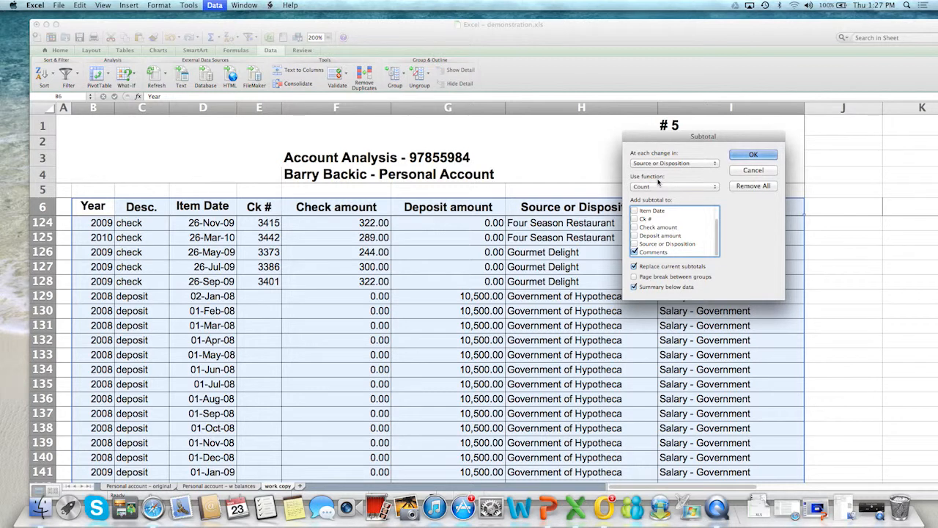
{"action": "left_click", "coordinate": [717, 189]}
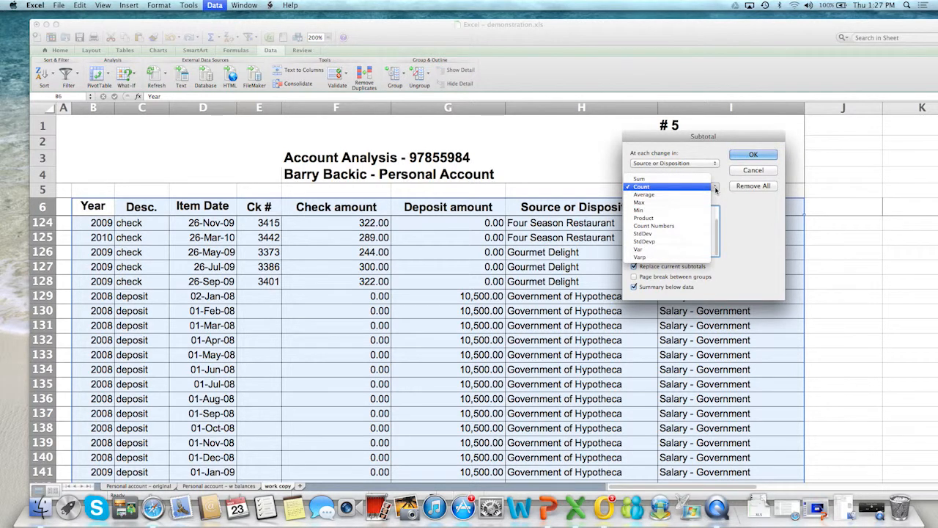
{"action": "left_click", "coordinate": [639, 179]}
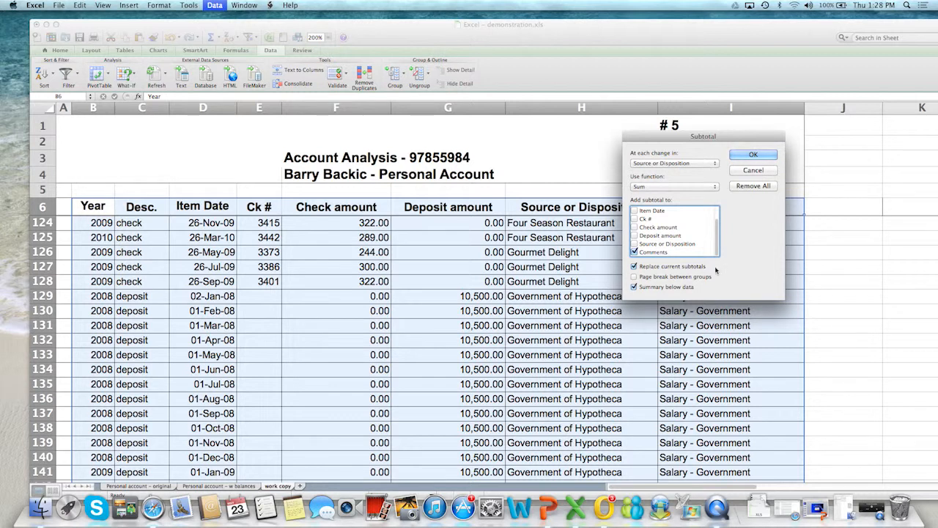
Add the subtotals to Check amount and Deposit amount instead of Comments, and apply them to the table
{"action": "left_click", "coordinate": [635, 251]}
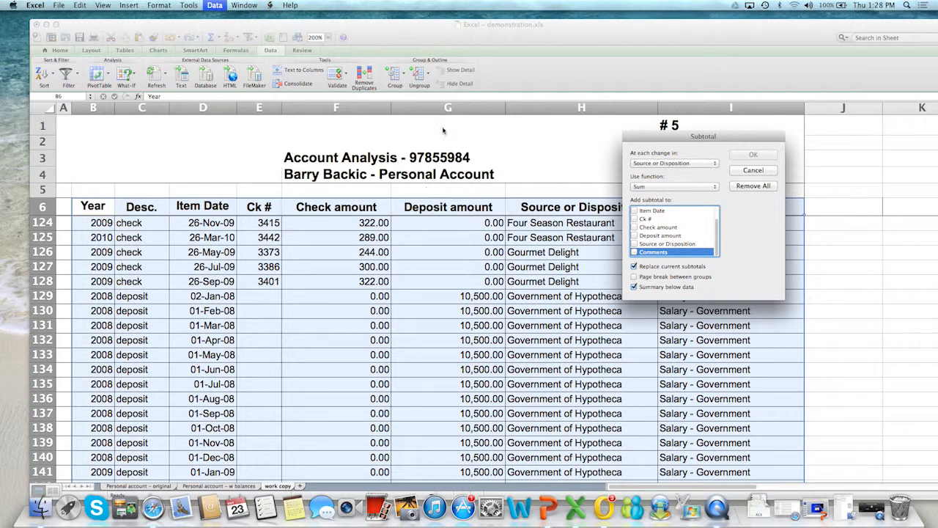
{"action": "left_click", "coordinate": [634, 229]}
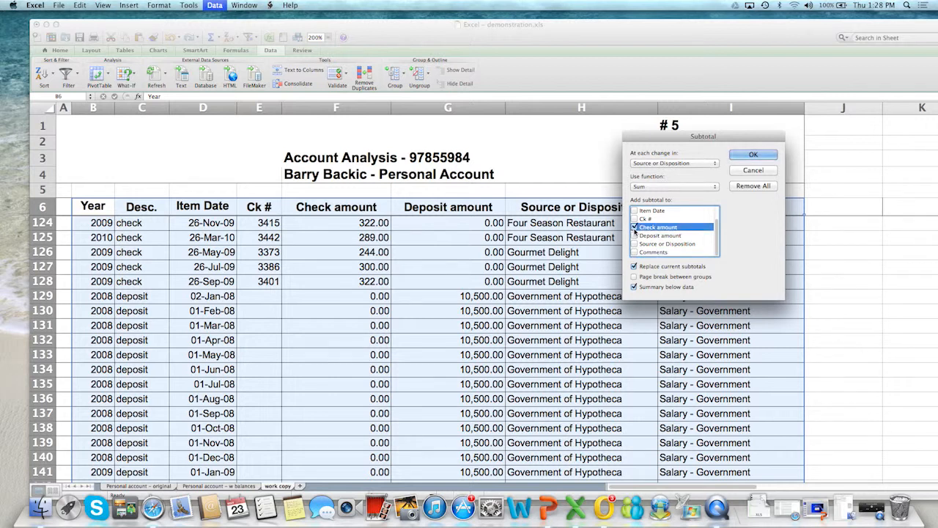
{"action": "left_click", "coordinate": [635, 235]}
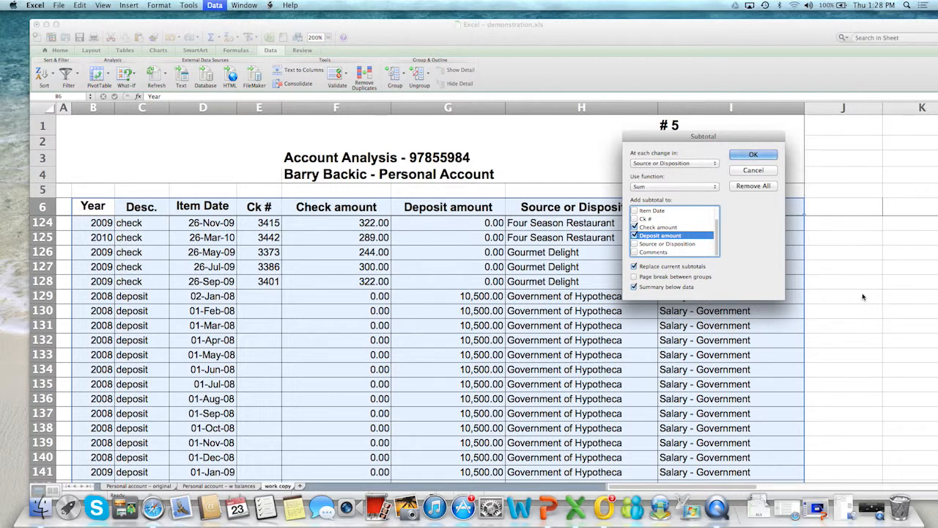
{"action": "left_click", "coordinate": [751, 156]}
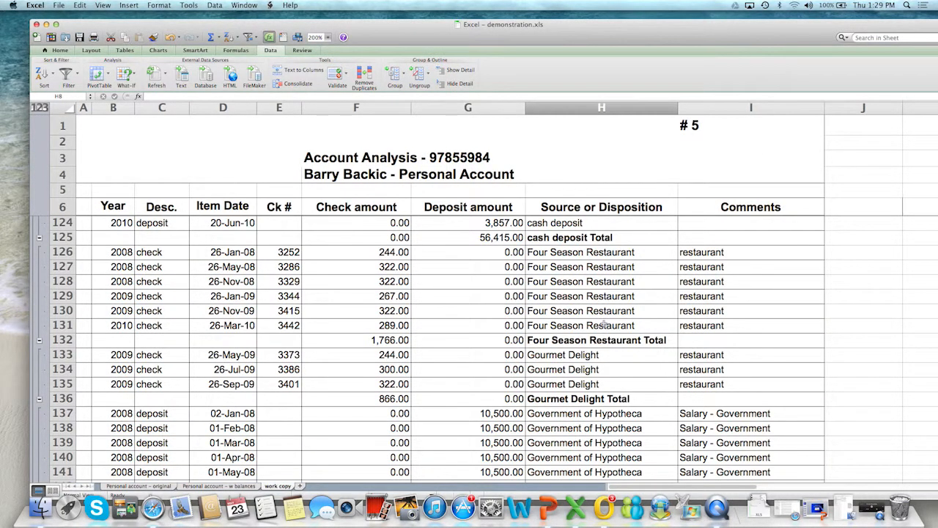
Examine the cash deposit entries and the formula behind their deposit subtotal
{"action": "scroll", "coordinate": [602, 324], "scroll_direction": "up", "scroll_amount": 5}
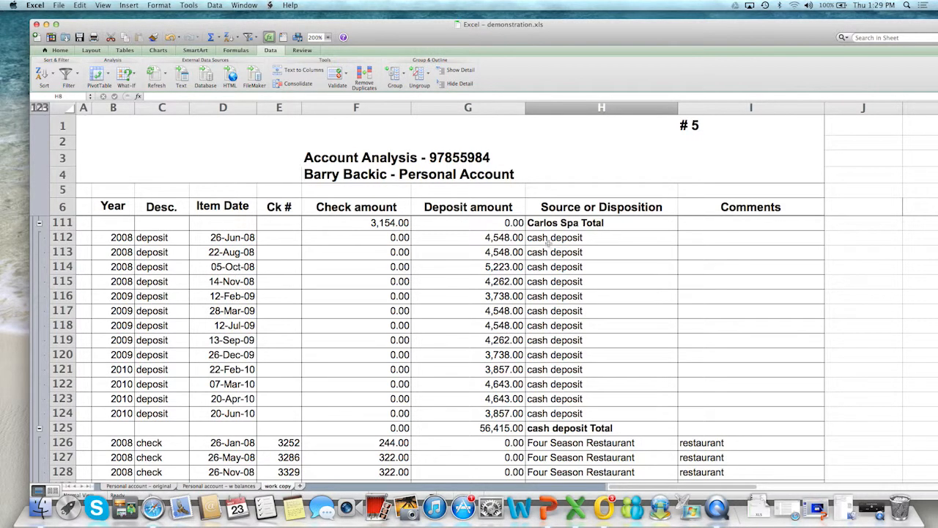
{"action": "left_click_drag", "start_coordinate": [545, 240], "coordinate": [549, 297]}
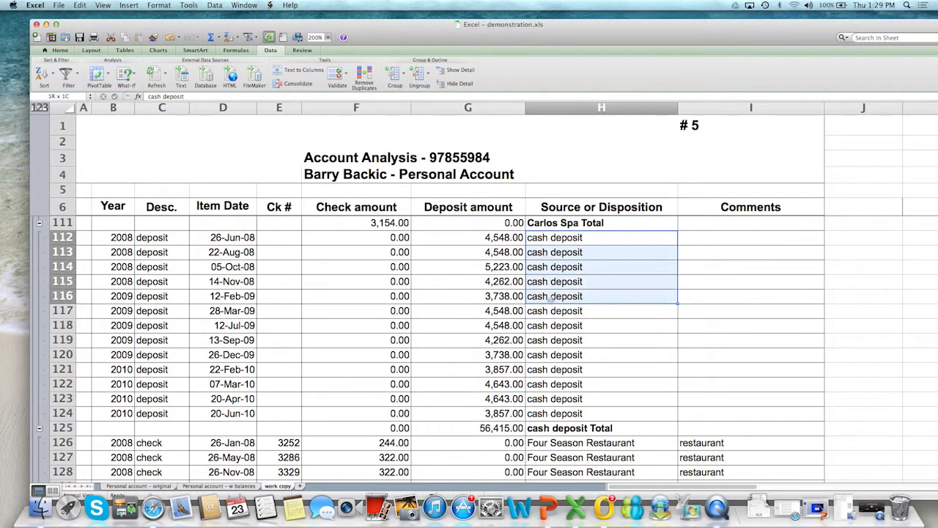
{"action": "left_click_drag", "start_coordinate": [503, 238], "coordinate": [560, 412]}
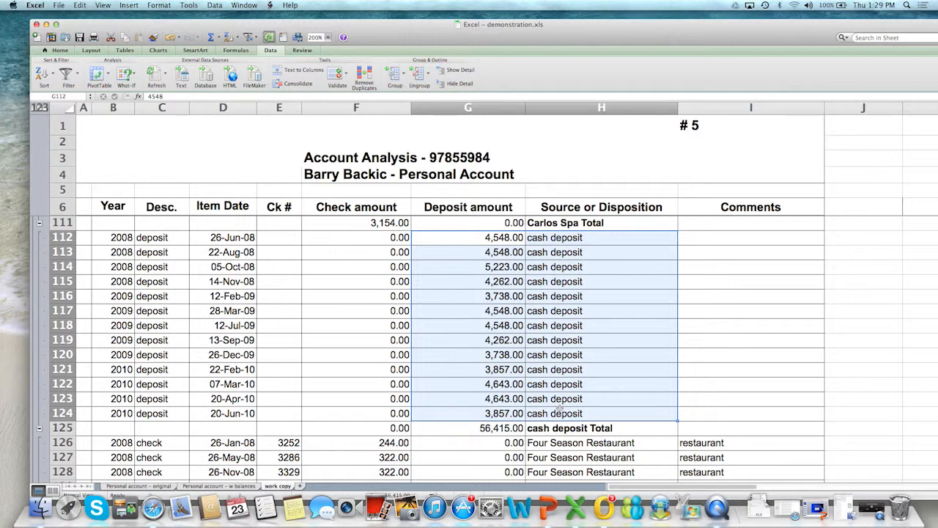
{"action": "left_click", "coordinate": [505, 427]}
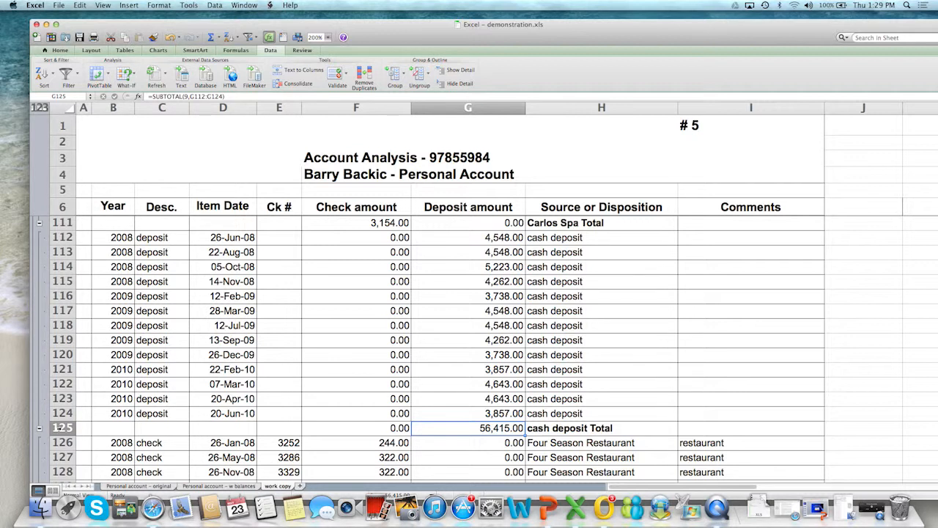
Highlight the cash deposit Total, Carlos Spa Total and Bank of Hypotheca mortgage Total rows in yellow
{"action": "left_click", "coordinate": [63, 427]}
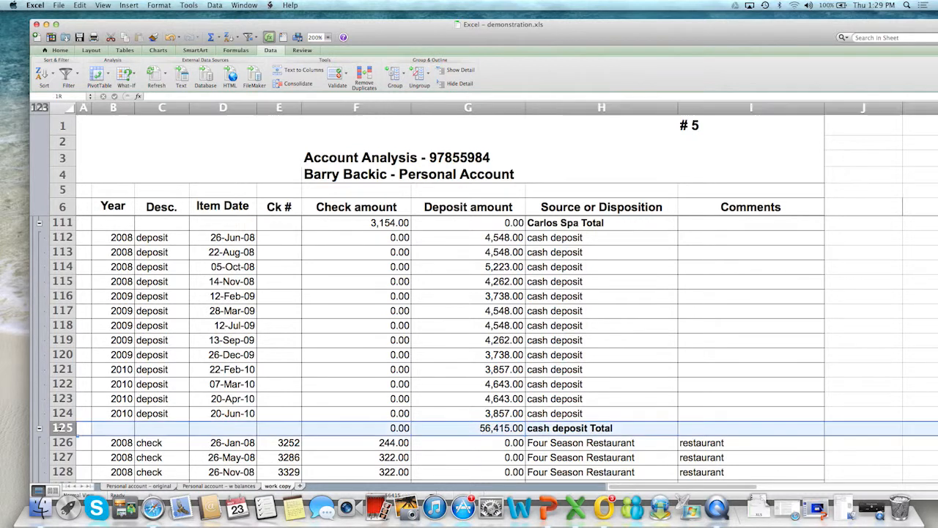
{"action": "left_click", "coordinate": [63, 49]}
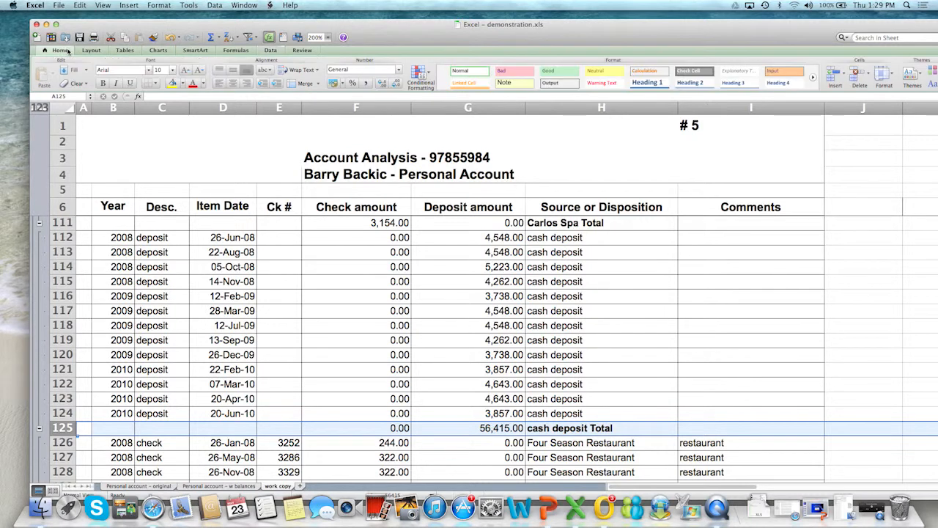
{"action": "left_click", "coordinate": [173, 83]}
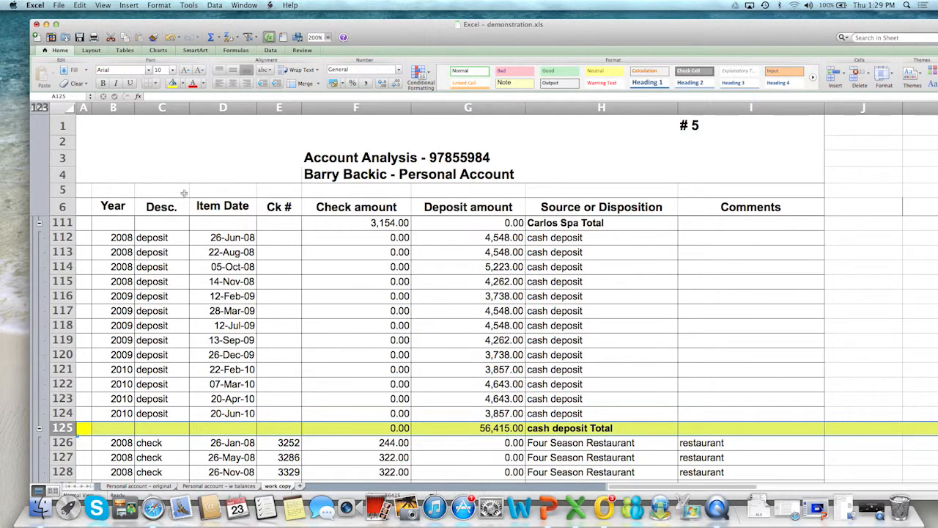
{"action": "left_click", "coordinate": [63, 222]}
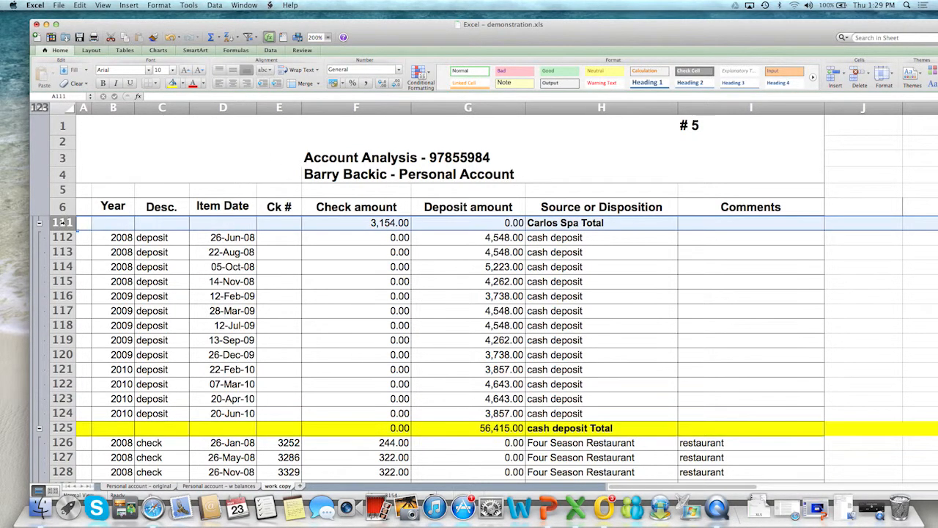
{"action": "left_click", "coordinate": [172, 83]}
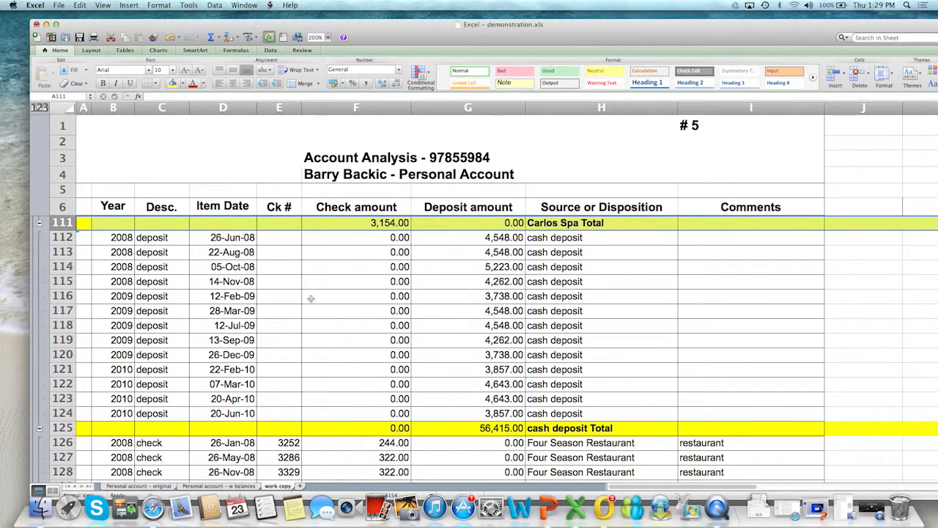
{"action": "scroll", "coordinate": [309, 297], "scroll_direction": "up", "scroll_amount": 6}
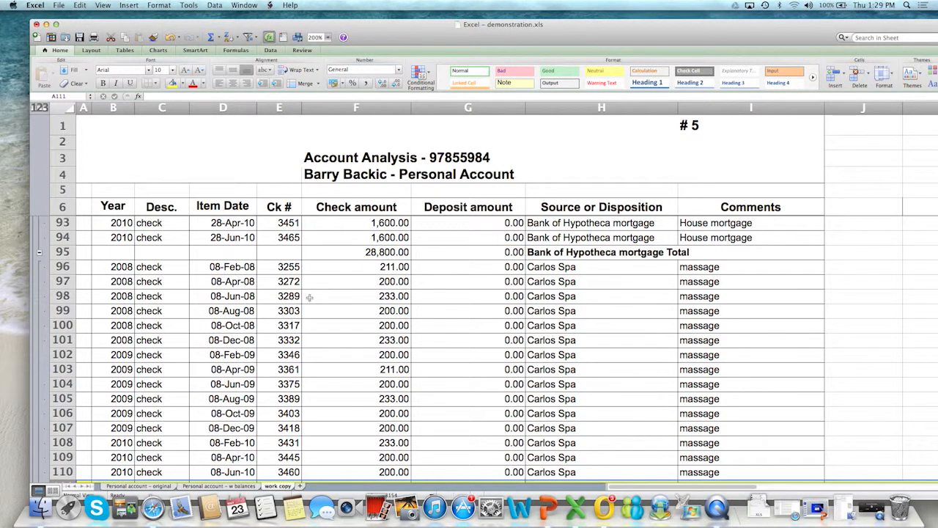
{"action": "left_click", "coordinate": [64, 252]}
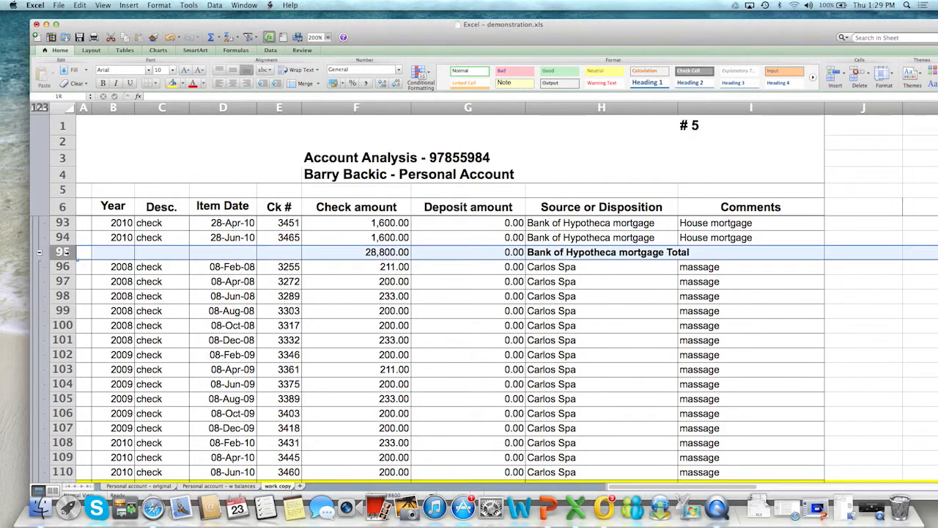
{"action": "left_click", "coordinate": [172, 83]}
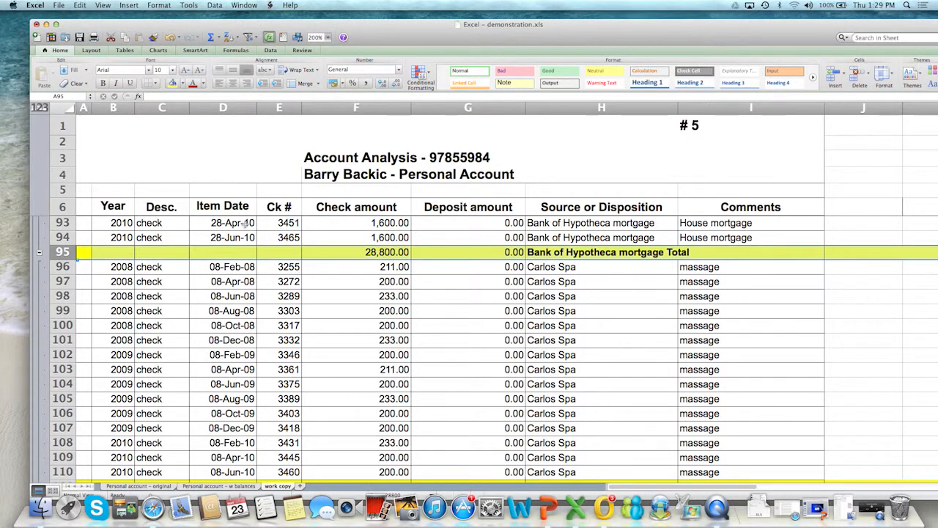
Highlight the entire Government of Hypotheca Total row in yellow
{"action": "scroll", "coordinate": [269, 270], "scroll_direction": "down", "scroll_amount": 5}
{"action": "scroll", "coordinate": [269, 270], "scroll_direction": "down", "scroll_amount": 3}
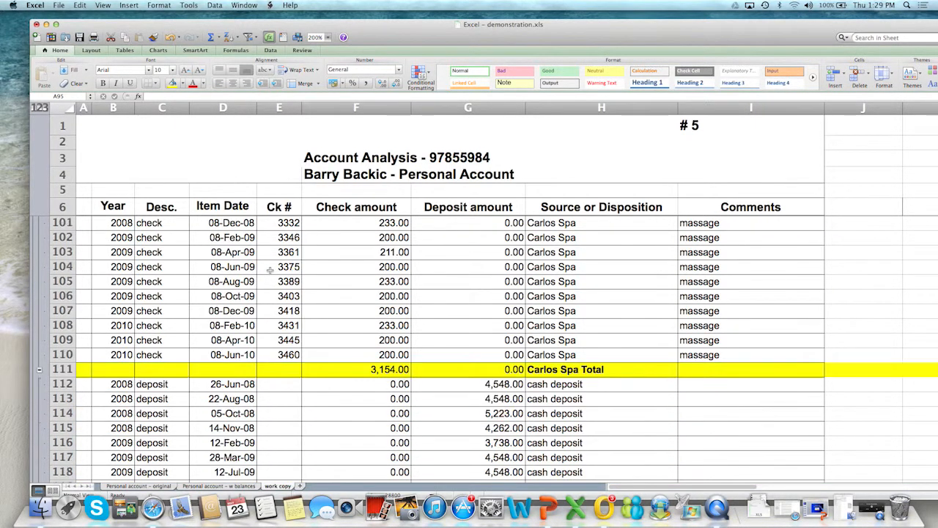
{"action": "scroll", "coordinate": [270, 271], "scroll_direction": "down", "scroll_amount": 12}
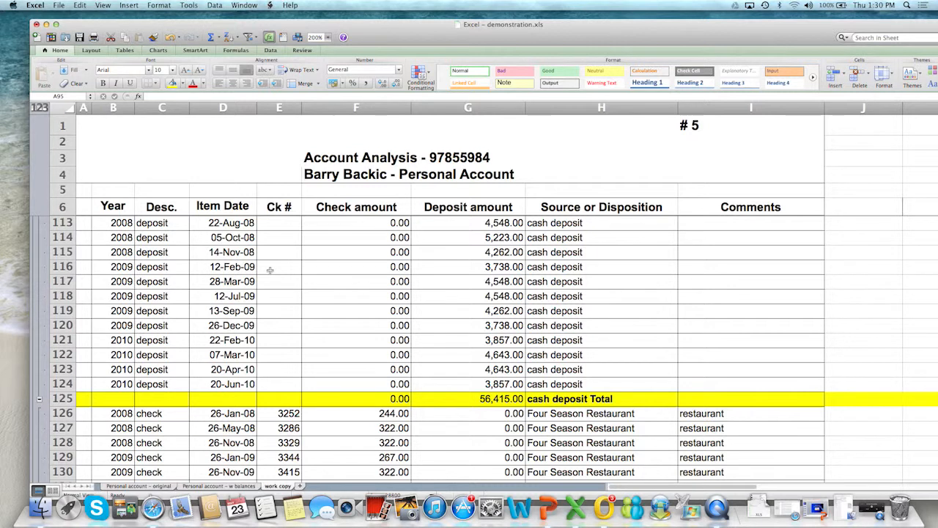
{"action": "scroll", "coordinate": [376, 334], "scroll_direction": "down", "scroll_amount": 7}
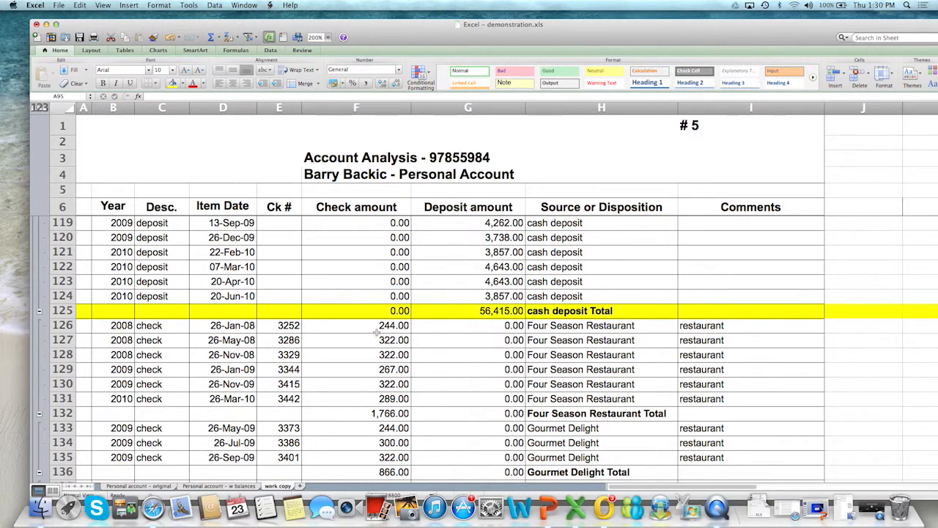
{"action": "scroll", "coordinate": [376, 333], "scroll_direction": "down", "scroll_amount": 20}
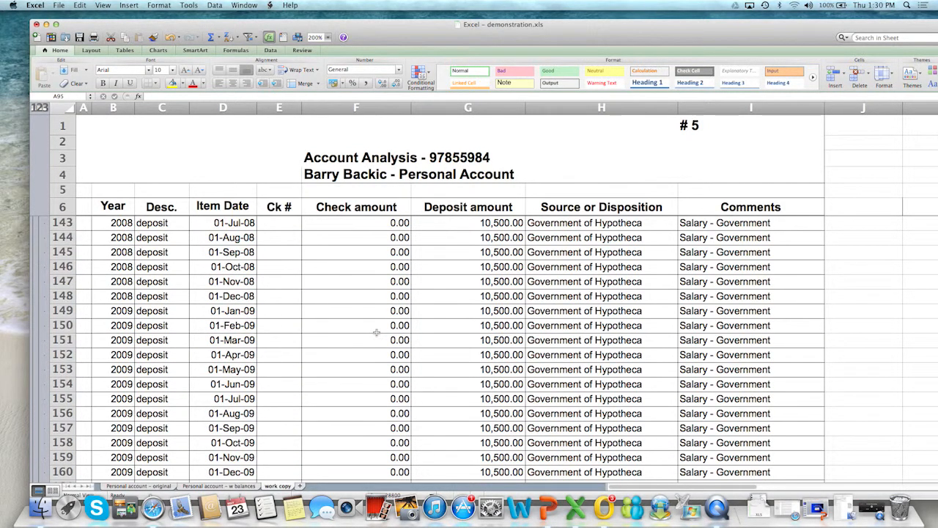
{"action": "scroll", "coordinate": [376, 332], "scroll_direction": "down", "scroll_amount": 2}
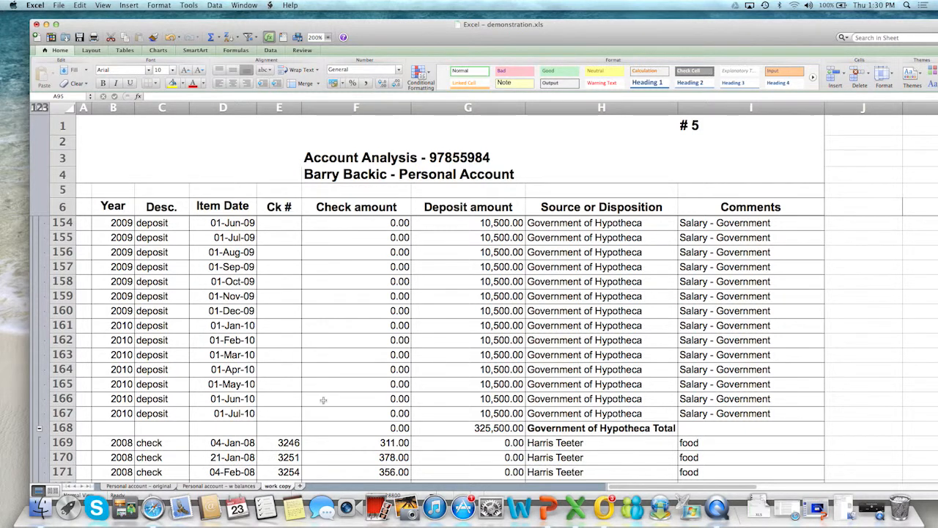
{"action": "left_click", "coordinate": [72, 427]}
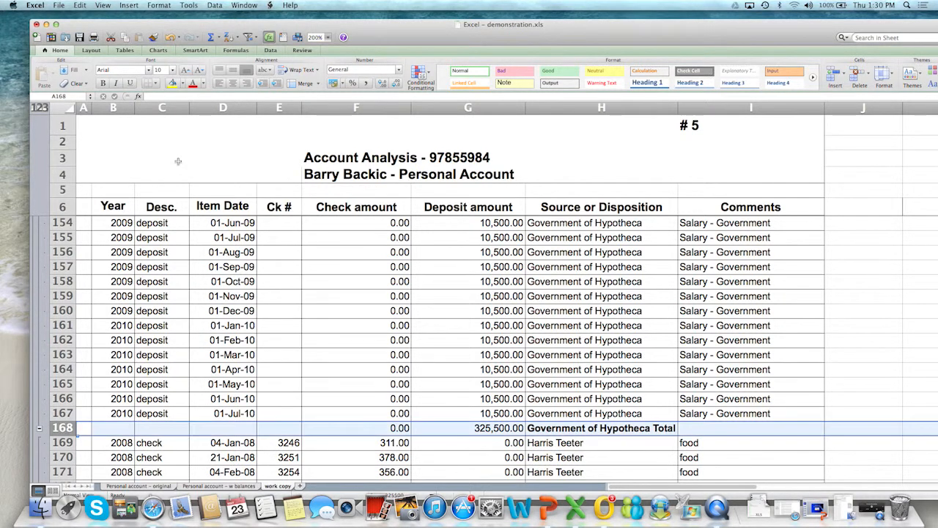
{"action": "left_click", "coordinate": [172, 84]}
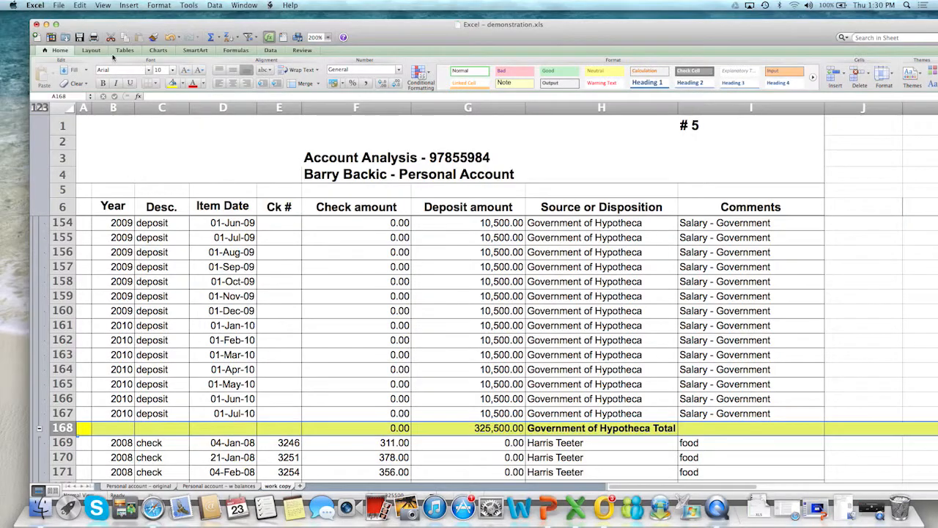
Try to open the subtotal settings while the whole Government of Hypotheca Total row is selected
{"action": "left_click", "coordinate": [220, 6]}
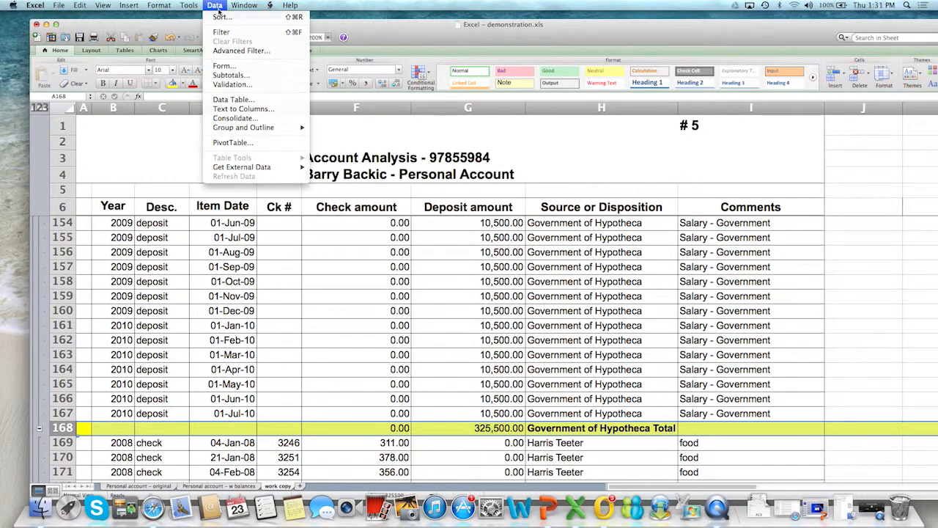
{"action": "left_click", "coordinate": [228, 76]}
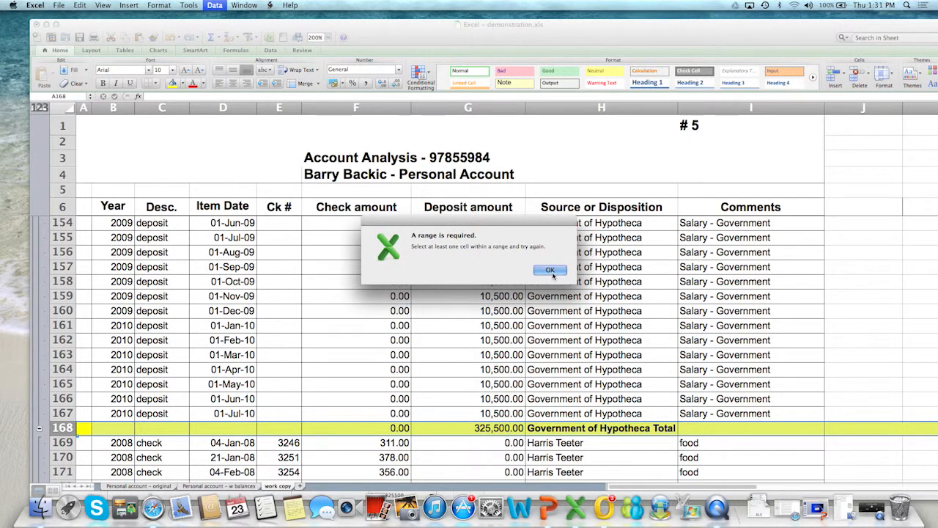
{"action": "left_click", "coordinate": [552, 271]}
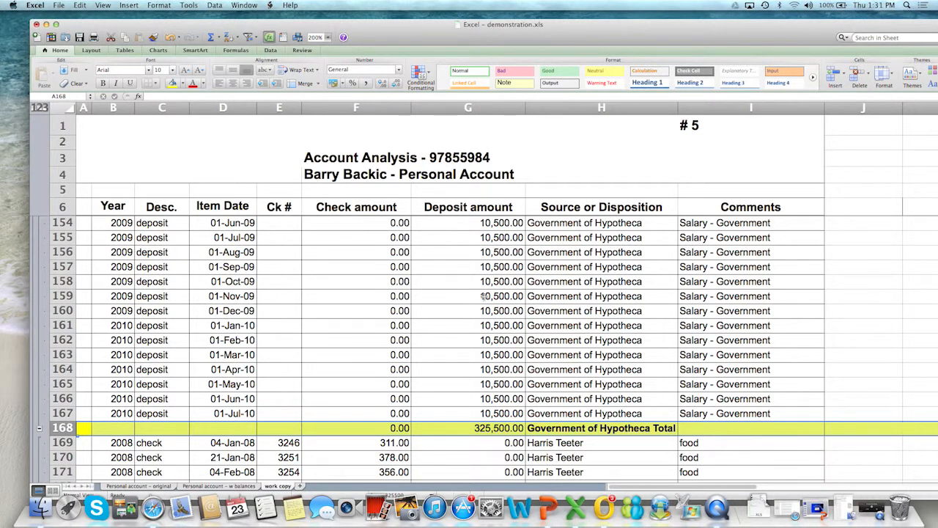
From a single cell in the table, reopen the subtotal settings and set the sums to group at each change in Year
{"action": "left_click", "coordinate": [485, 297]}
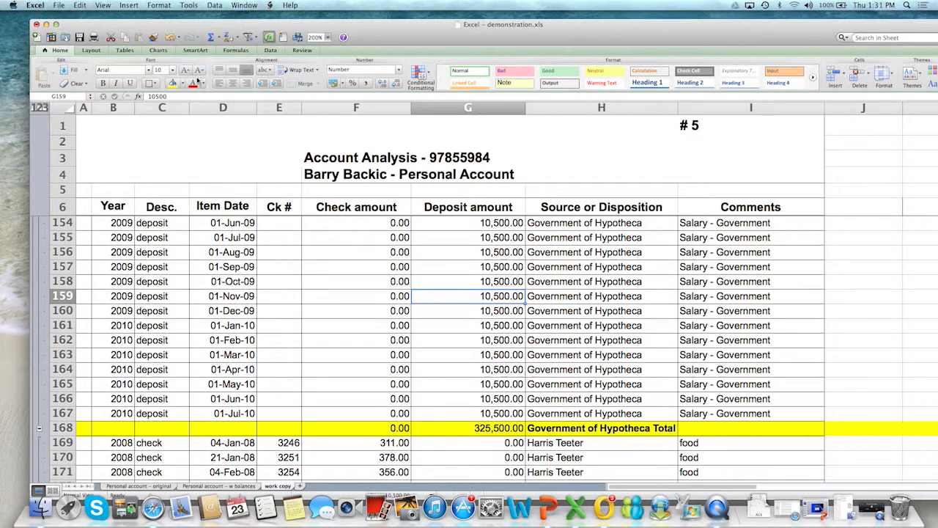
{"action": "left_click", "coordinate": [214, 7]}
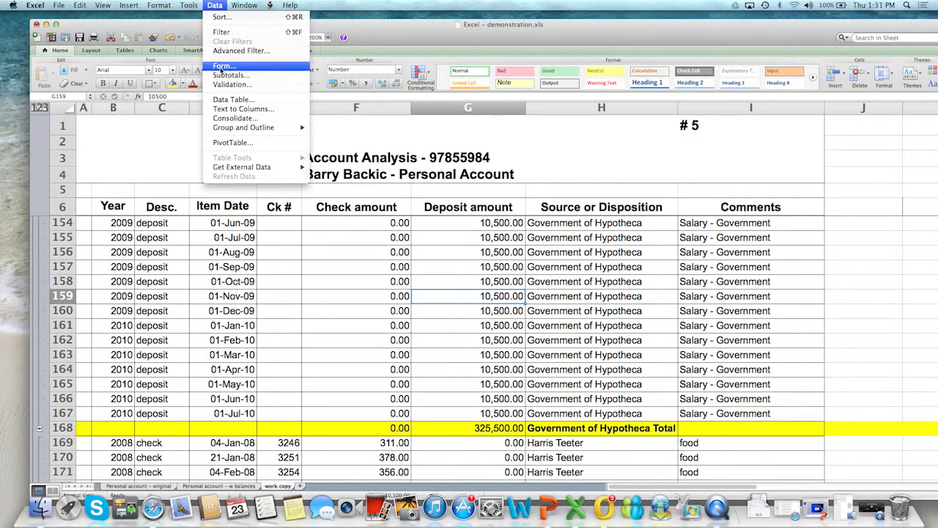
{"action": "left_click", "coordinate": [230, 75]}
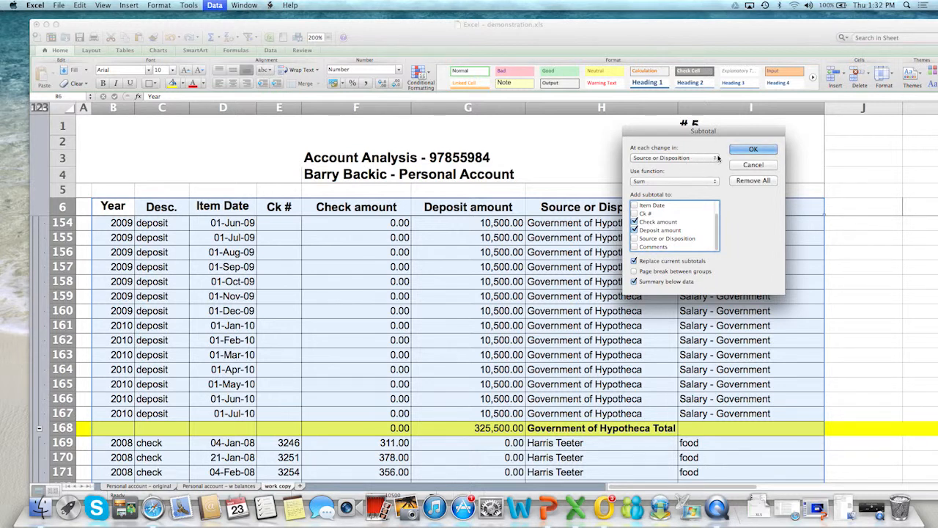
{"action": "left_click", "coordinate": [716, 158]}
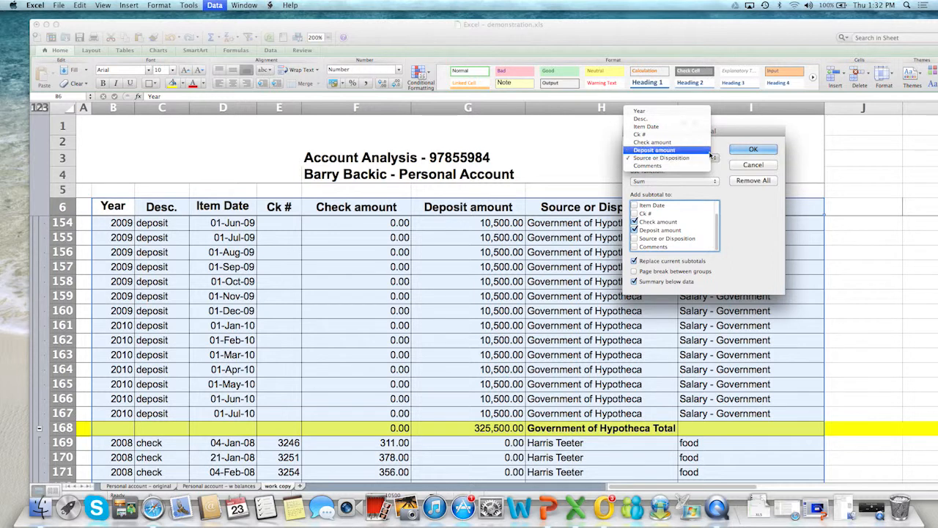
{"action": "left_click", "coordinate": [673, 114]}
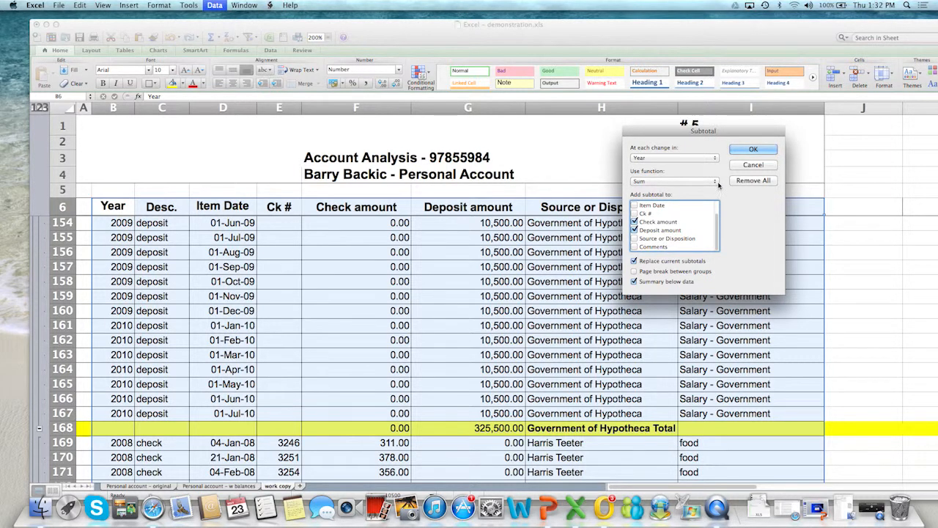
{"action": "left_click", "coordinate": [634, 229]}
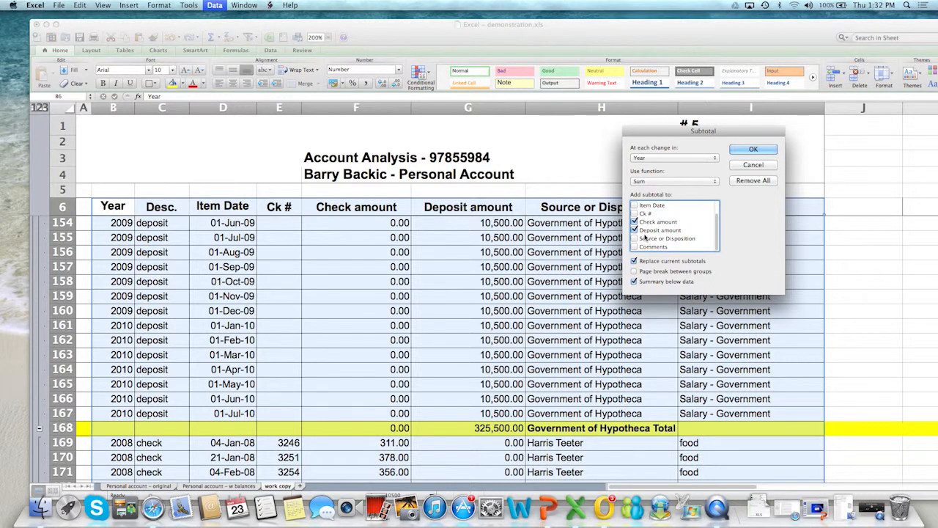